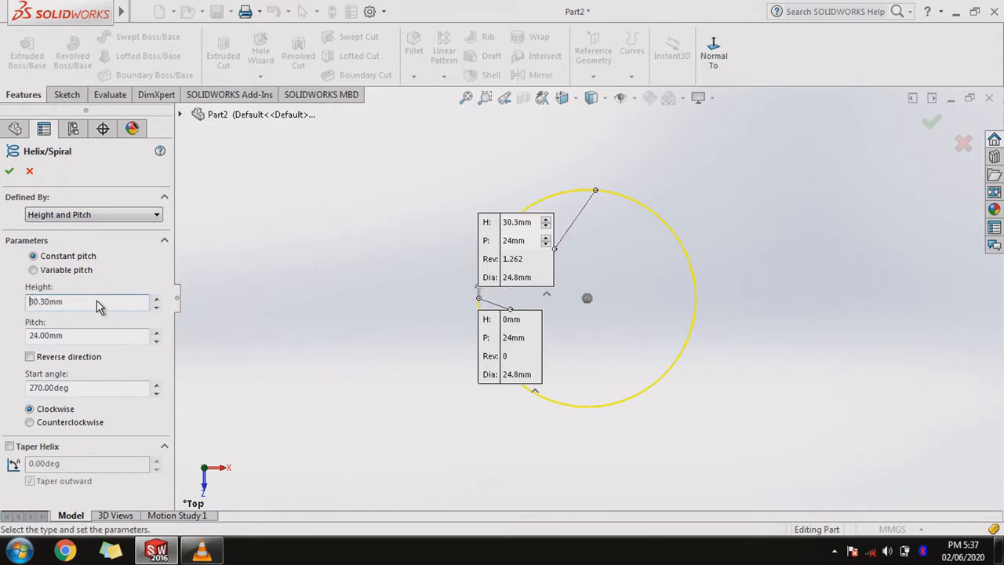
- Set the helix's constant pitch to 5.08 mm and accept the helix
left_click(103, 338)
key("BackSpace")
key("BackSpace")
key("BackSpace")
key("BackSpace")
key("BackSpace")
key("BackSpace")
key("BackSpace")
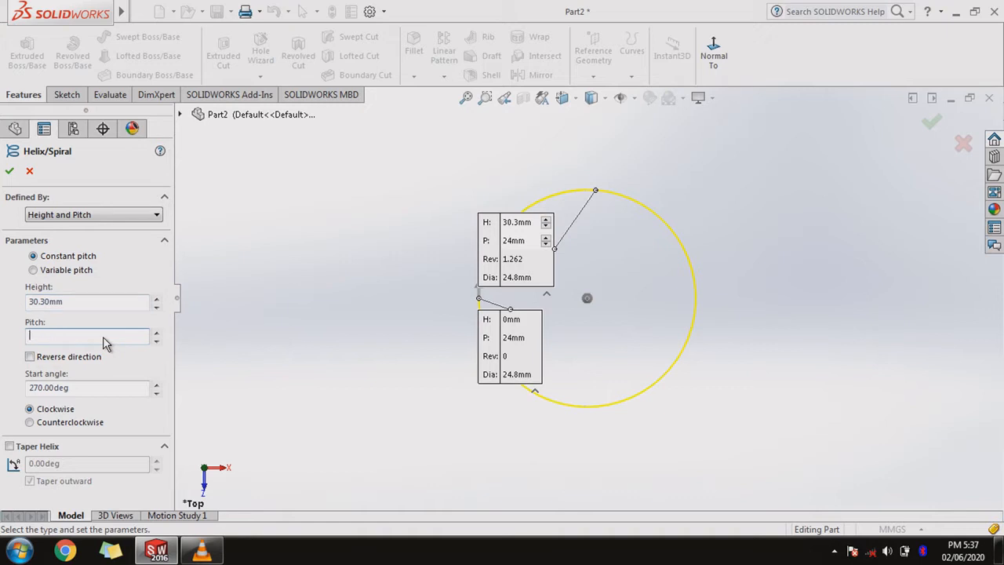
type("5.08")
key("Return")
middle_click_drag(492, 444, 157, 261)
left_click(8, 172)
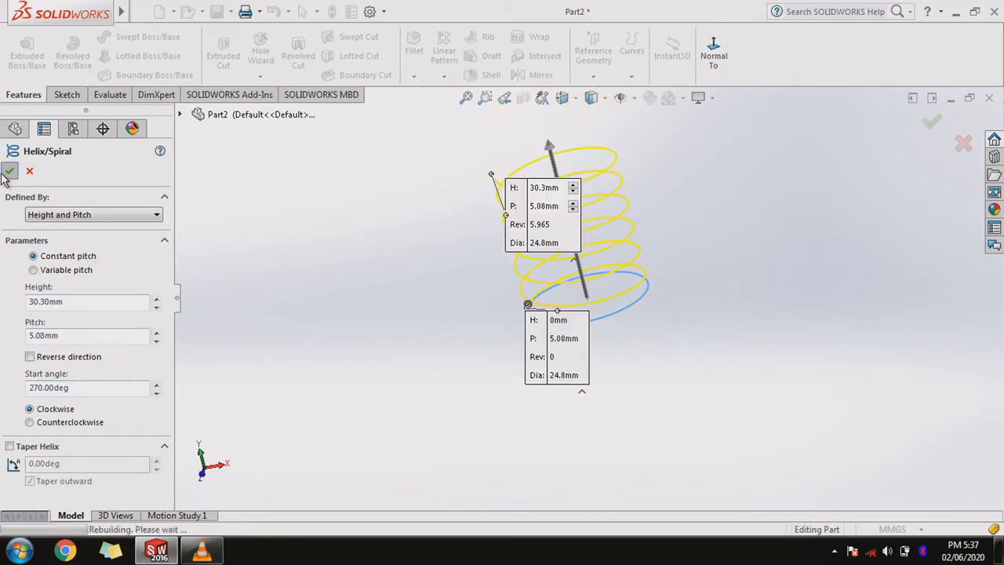
- Sweep a circular profile of 2.54 mm diameter along the helix, and hide the helix curve
left_click(139, 40)
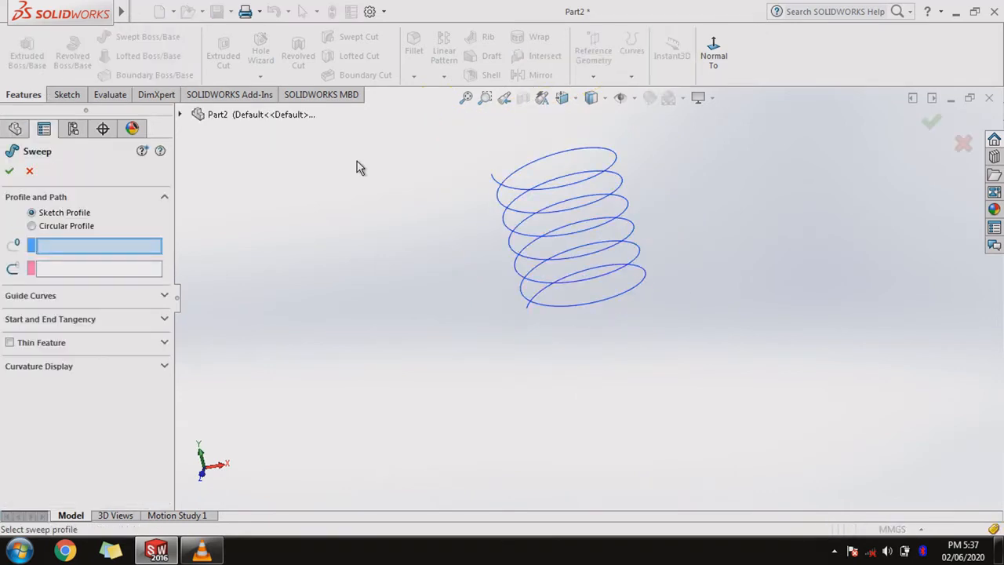
left_click(66, 226)
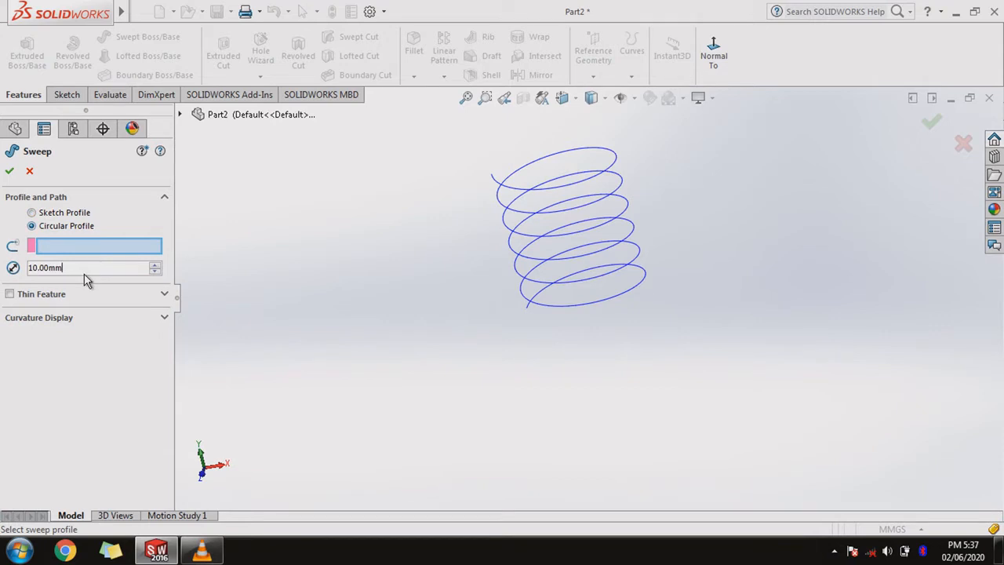
type("2.54")
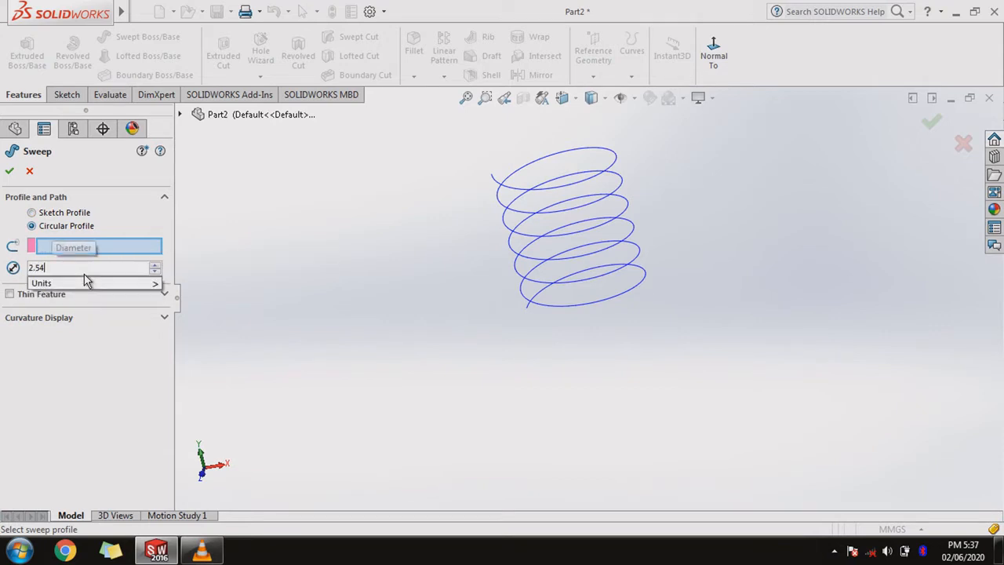
key("Return")
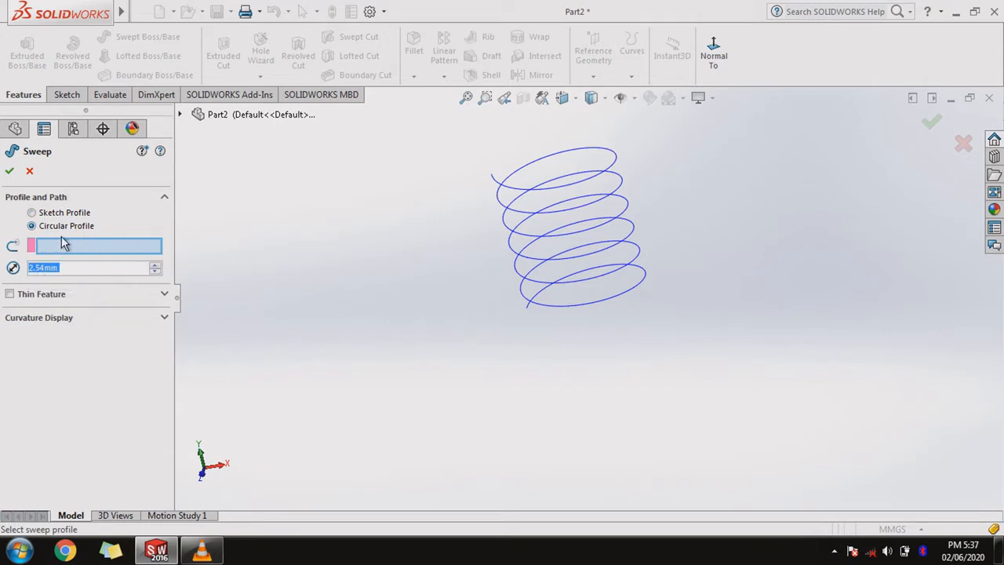
left_click(66, 247)
left_click(517, 192)
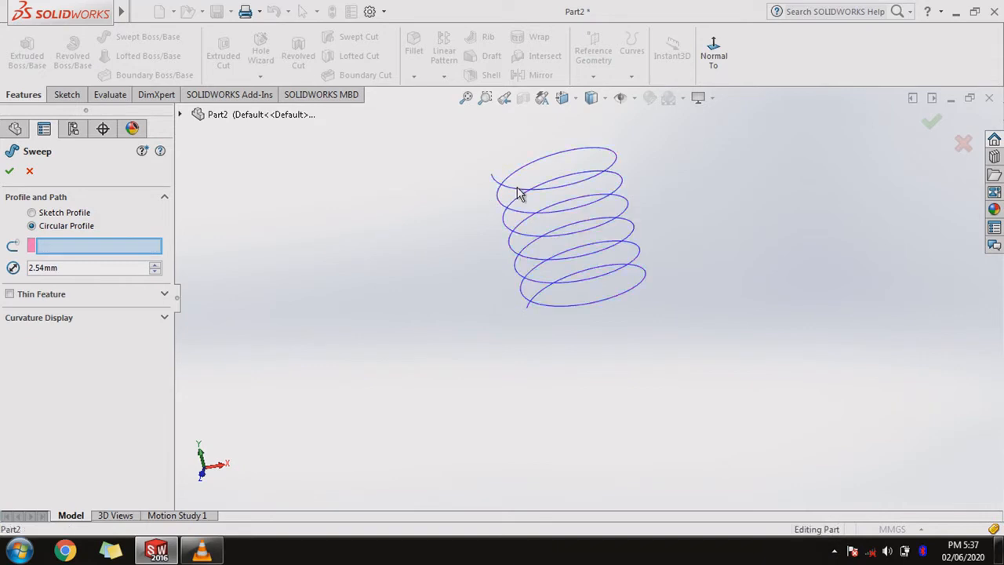
key("Return")
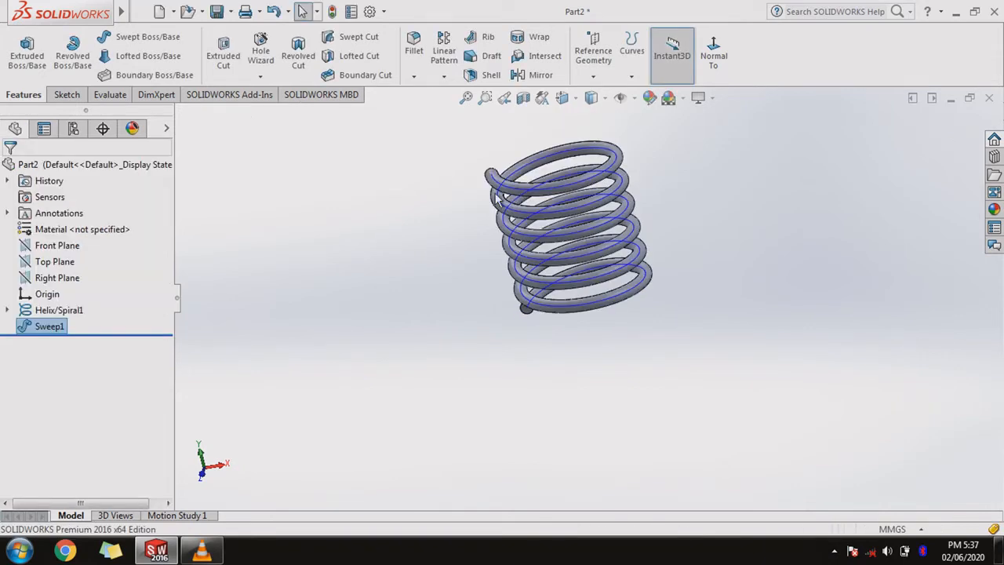
right_click(514, 193)
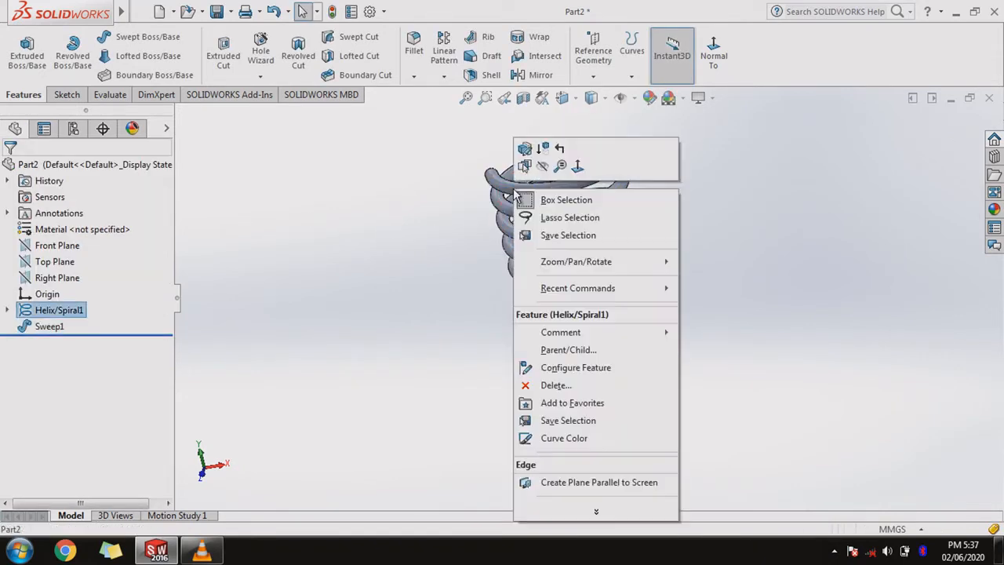
left_click(541, 170)
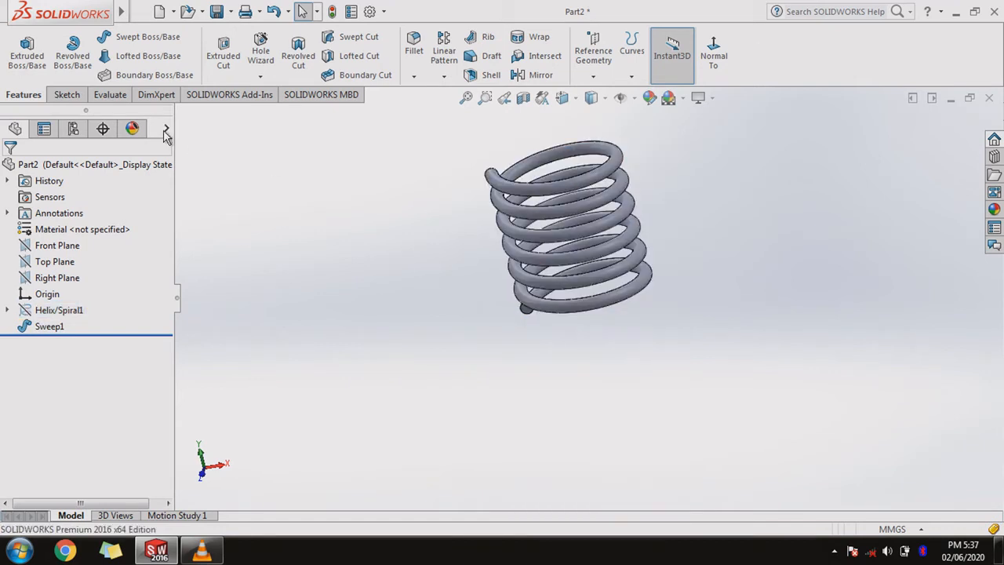
- Start a 3D sketch and place a point at the centre of the wire's end face on the spring's upper end
left_click(66, 95)
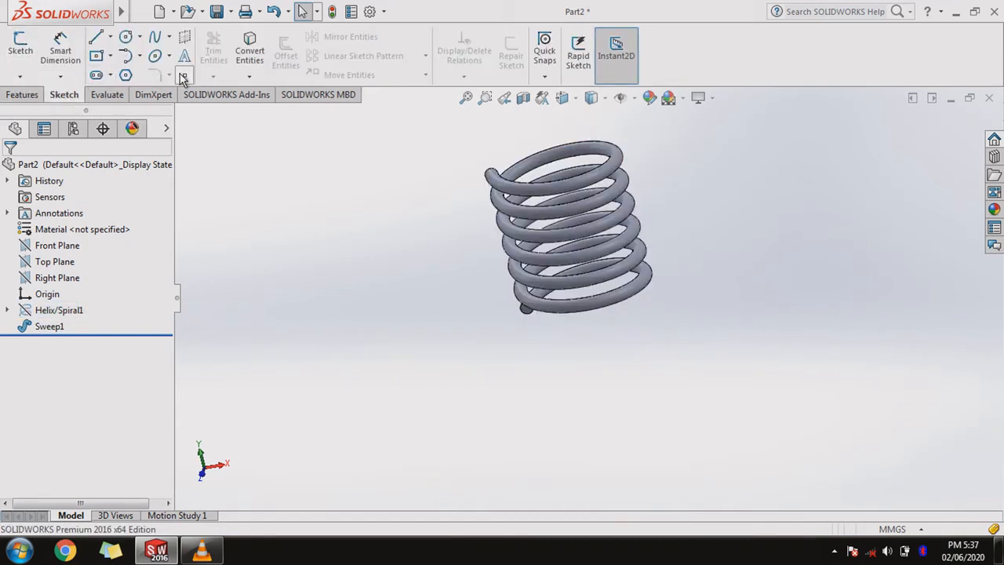
left_click(20, 76)
left_click(32, 112)
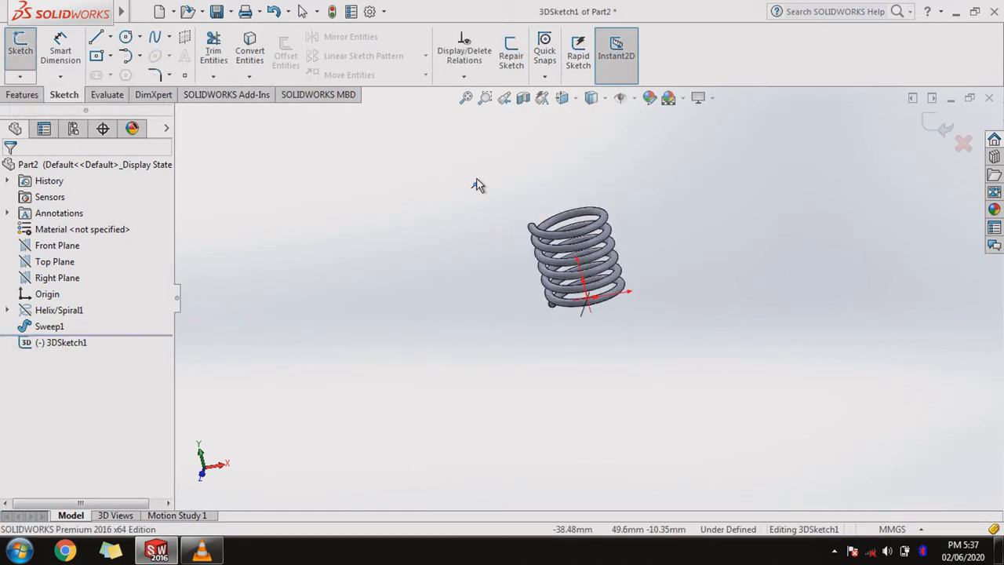
middle_click_drag(478, 183, 620, 258)
scroll(620, 258, "down", 3)
scroll(621, 258, "down", 4)
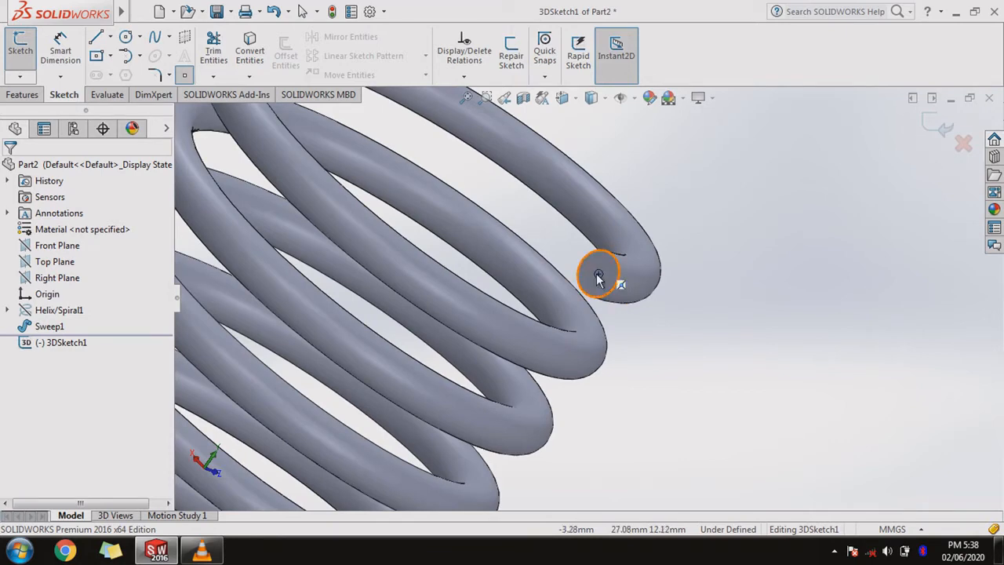
left_click(599, 278)
right_click(598, 278)
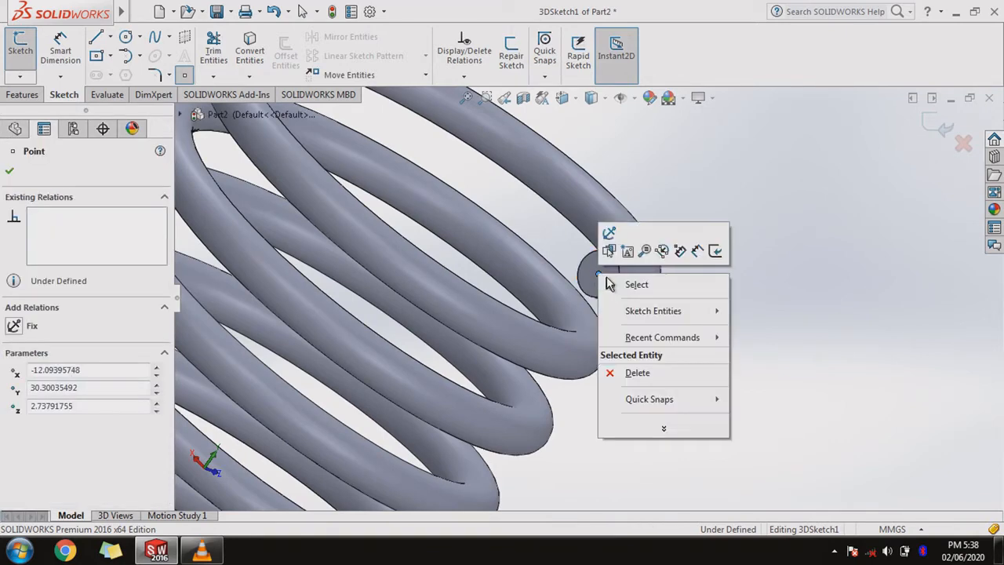
left_click(600, 282)
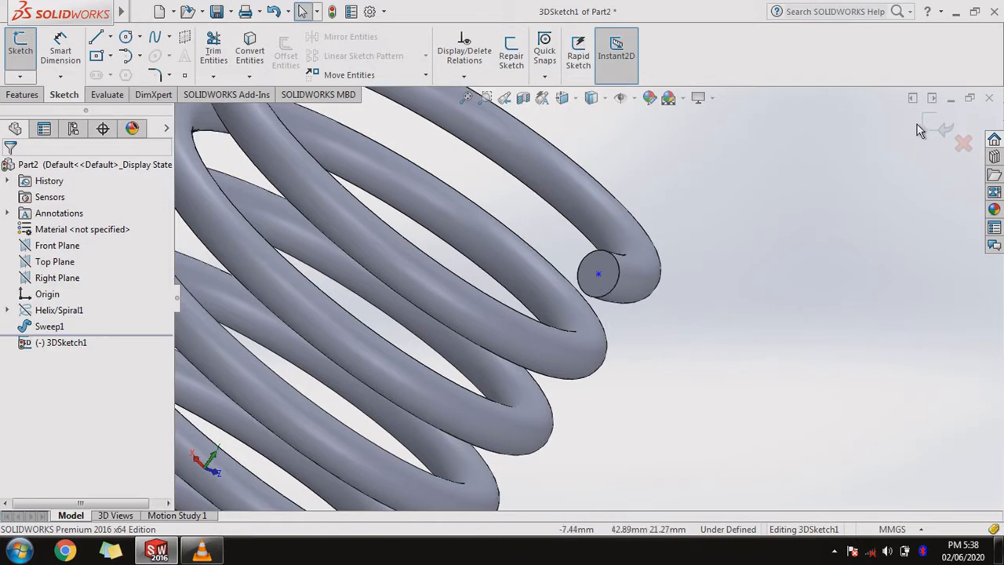
- Select the sketch point together with the wire's circular end edge to relate them, and exit the 3D sketch
left_click(600, 275)
left_click(549, 312, "ctrl")
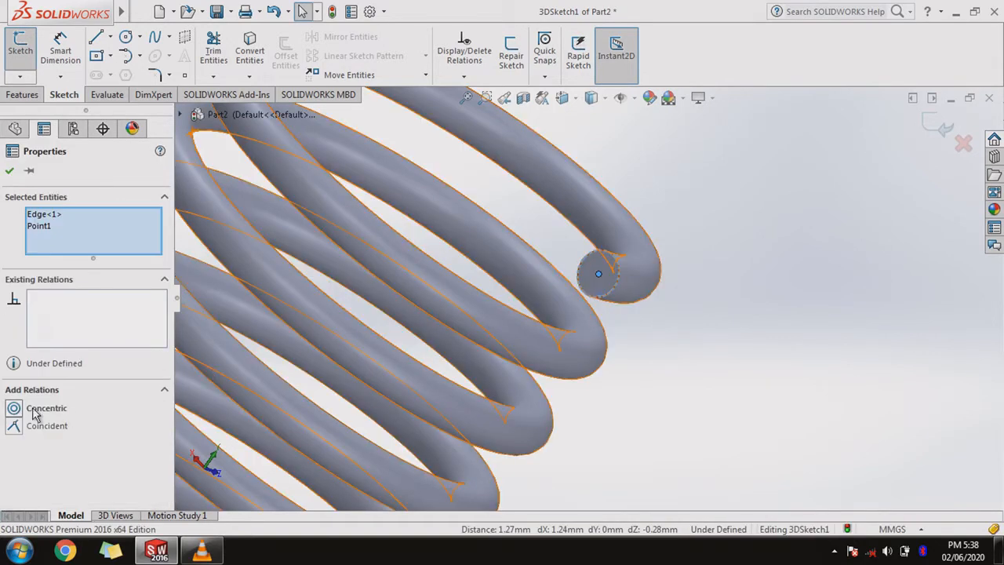
left_click(9, 171)
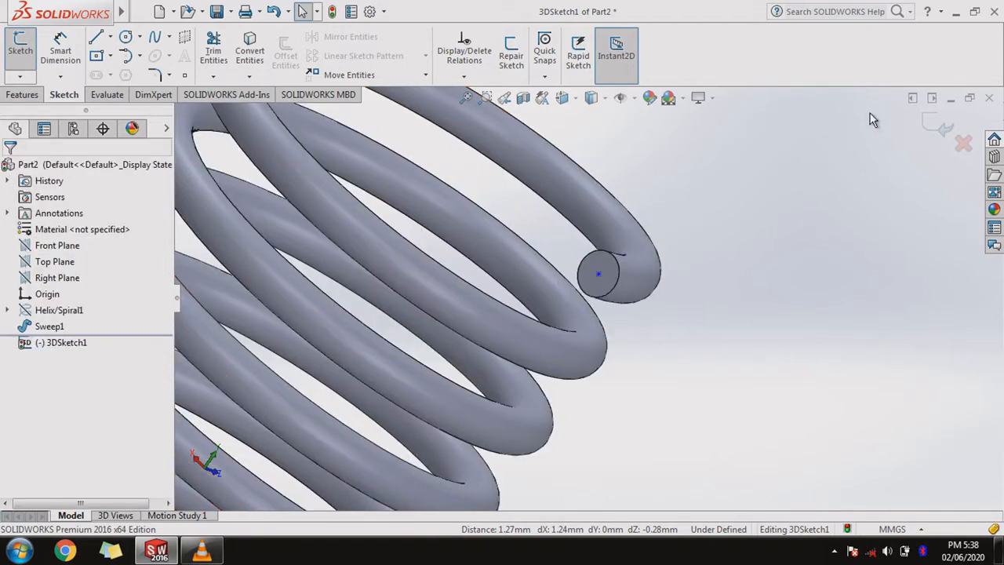
left_click(931, 126)
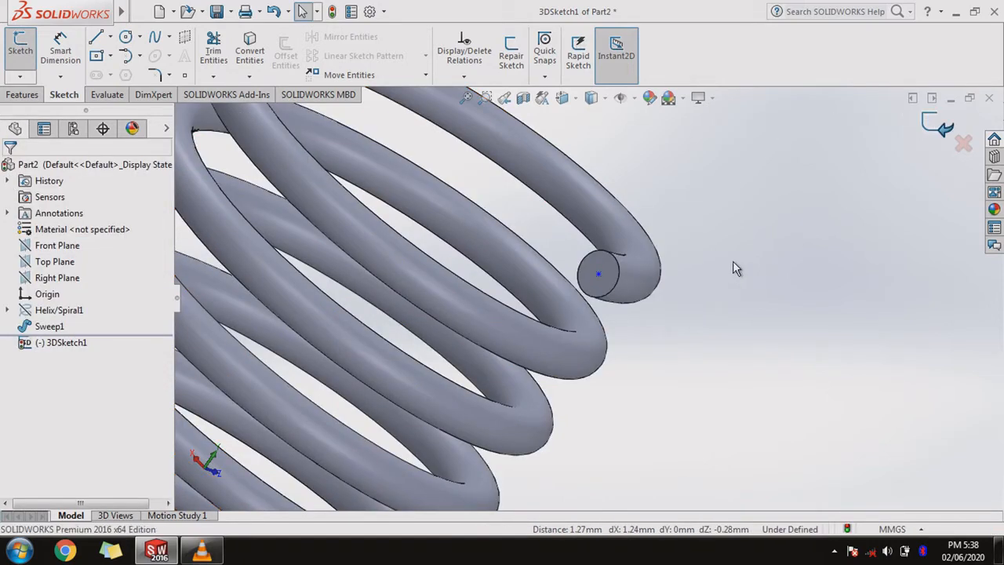
- Create a reference plane parallel to the Top Plane and passing through the 3D sketch point
left_click(23, 95)
left_click(594, 76)
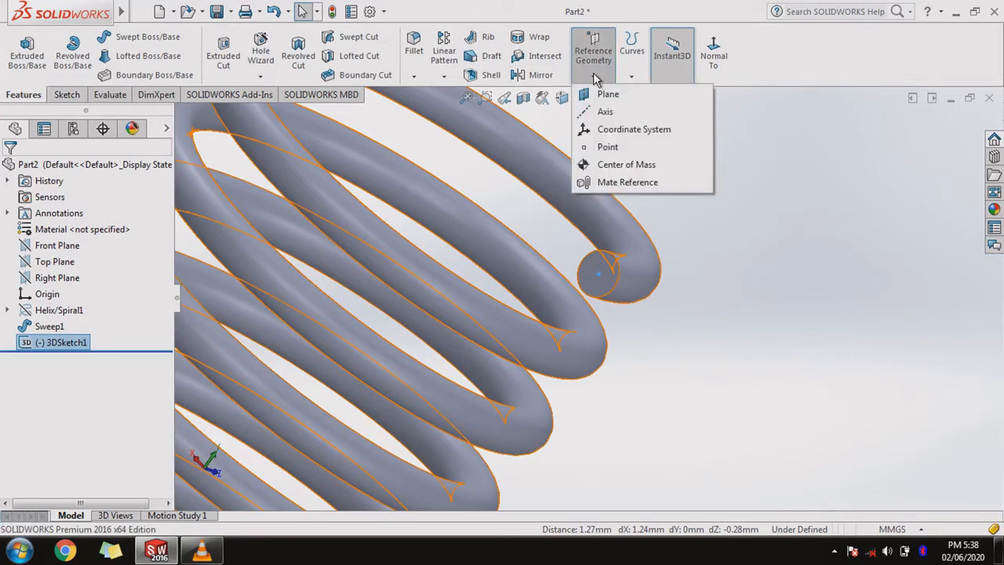
left_click(605, 94)
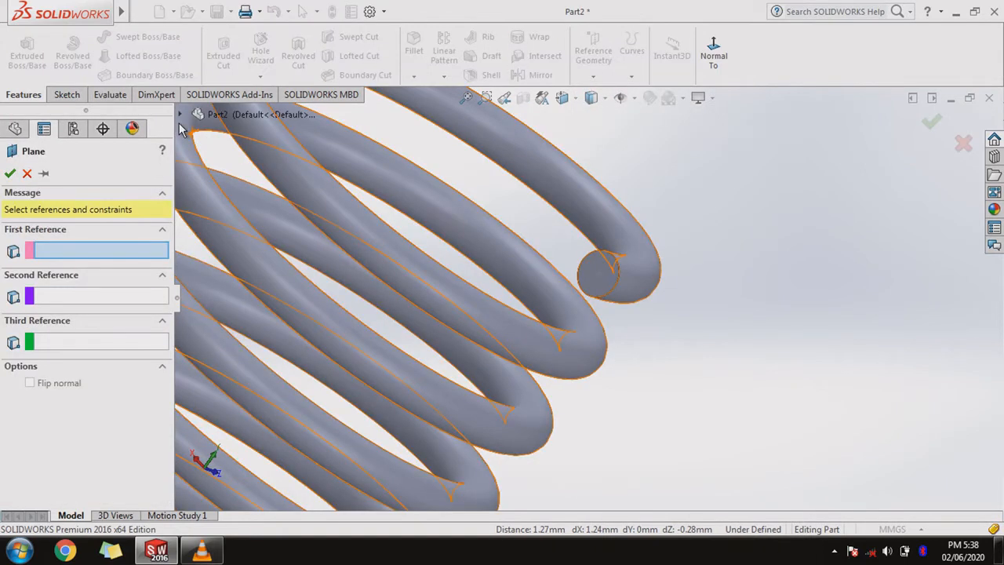
left_click(180, 115)
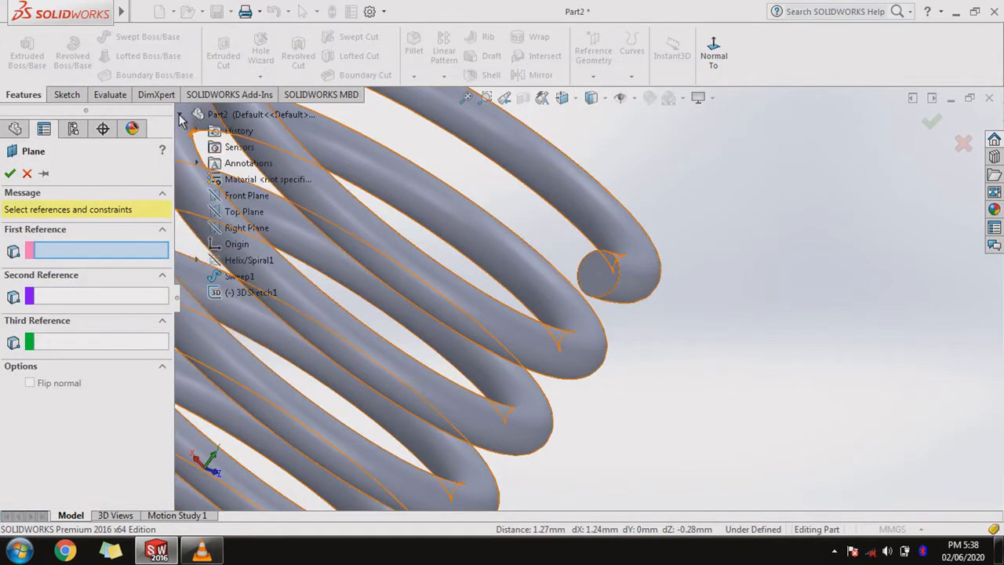
left_click(239, 212)
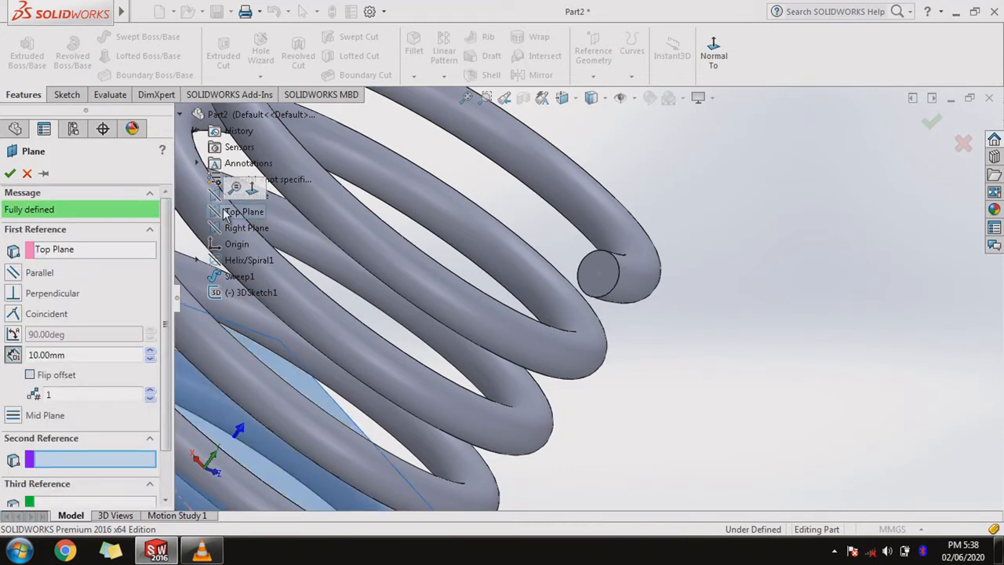
left_click(598, 276)
scroll(596, 283, "up", 4)
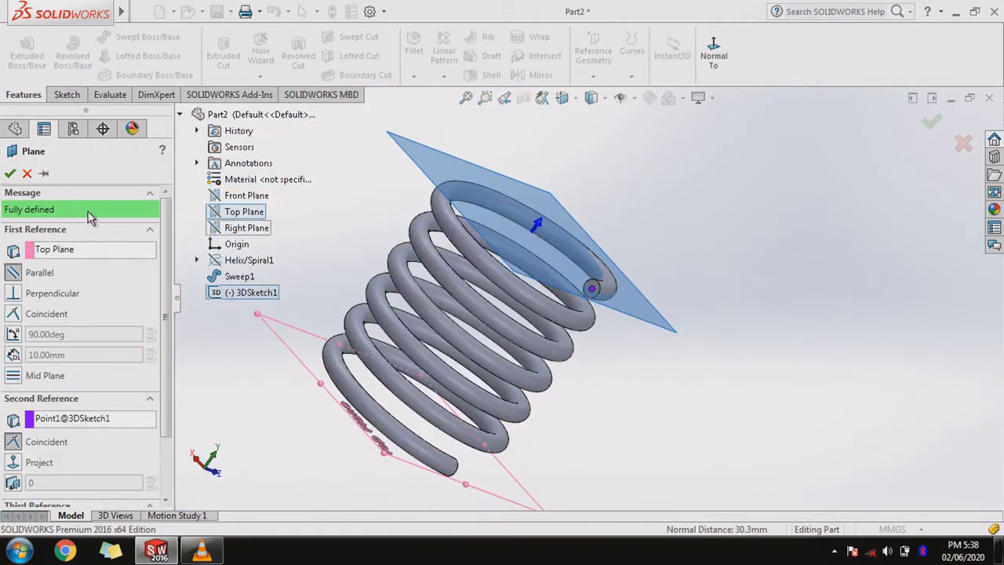
left_click(8, 174)
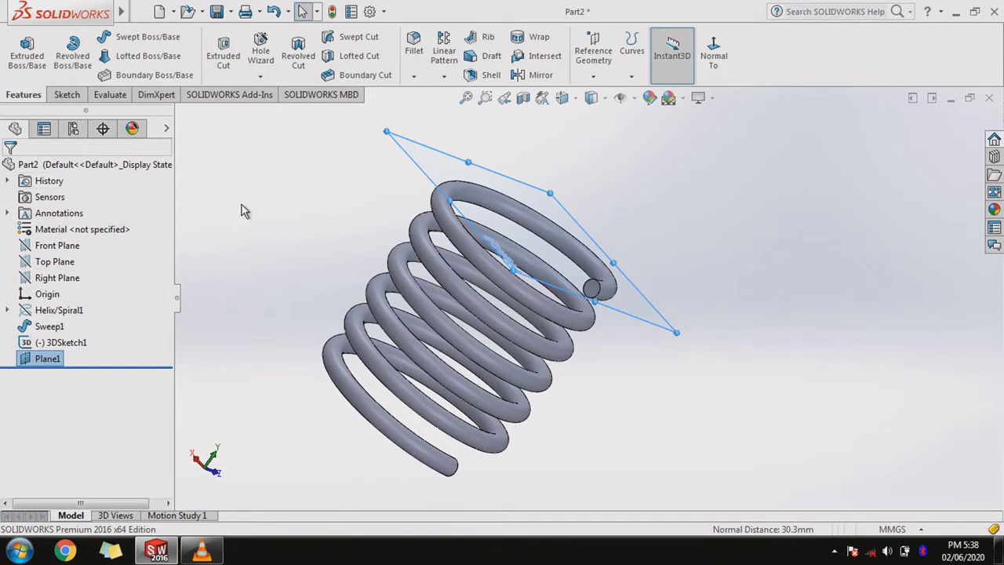
- Start a sketch on the new reference plane and draw a circle about 18.83 mm in diameter centred on the origin
left_click(397, 161)
left_click(416, 156)
left_click(475, 115)
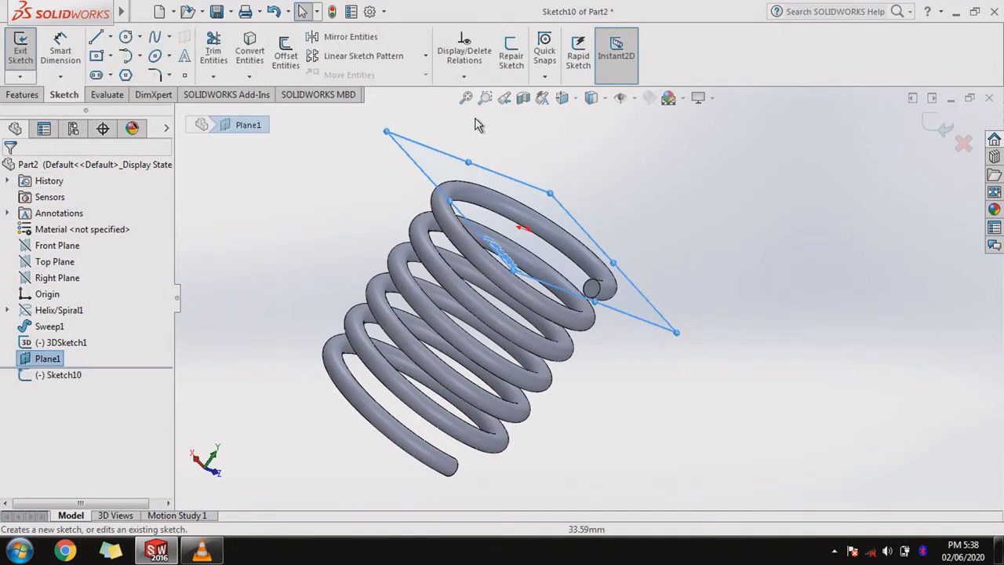
key("ctrl+8")
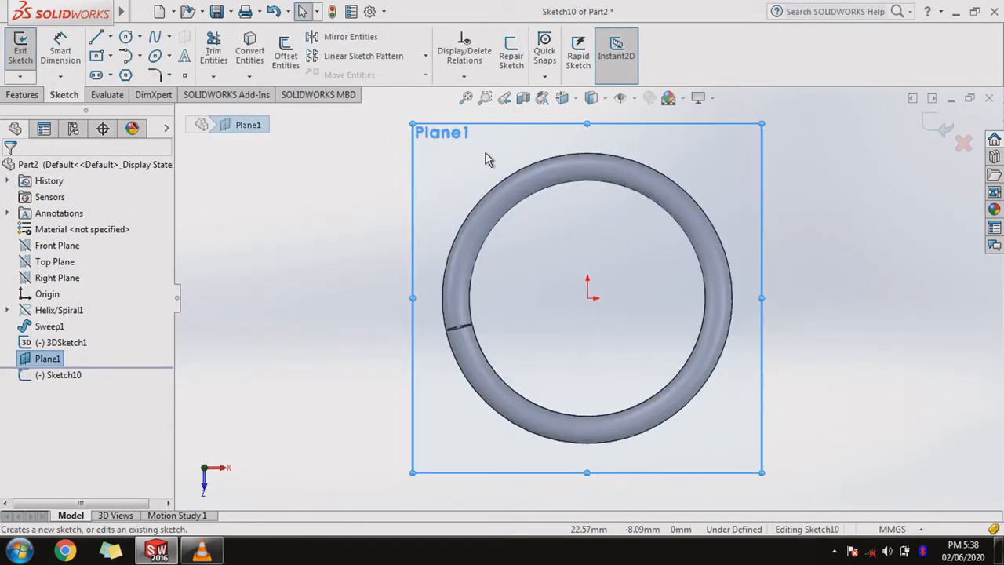
left_click(124, 38)
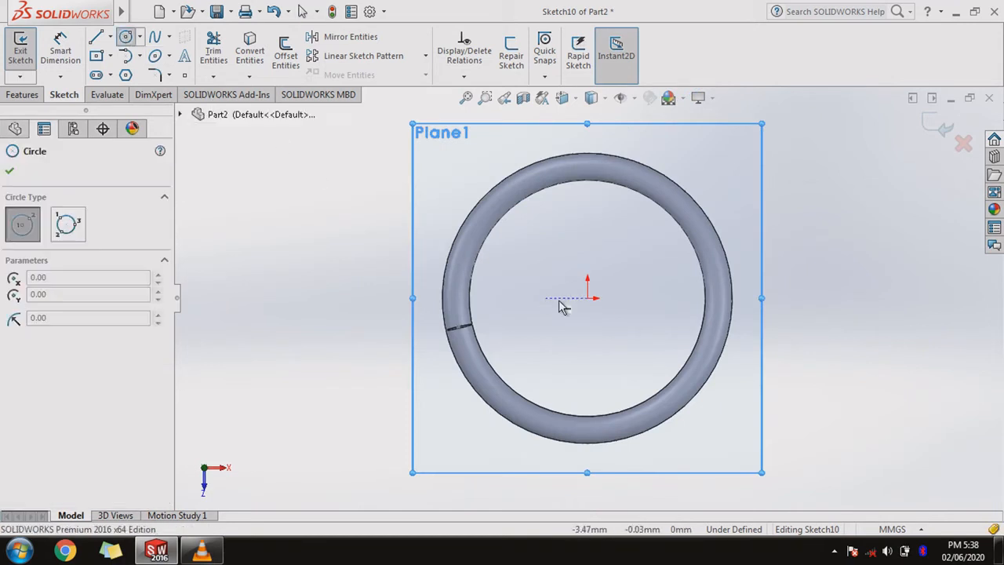
left_click(587, 299)
left_click(534, 385)
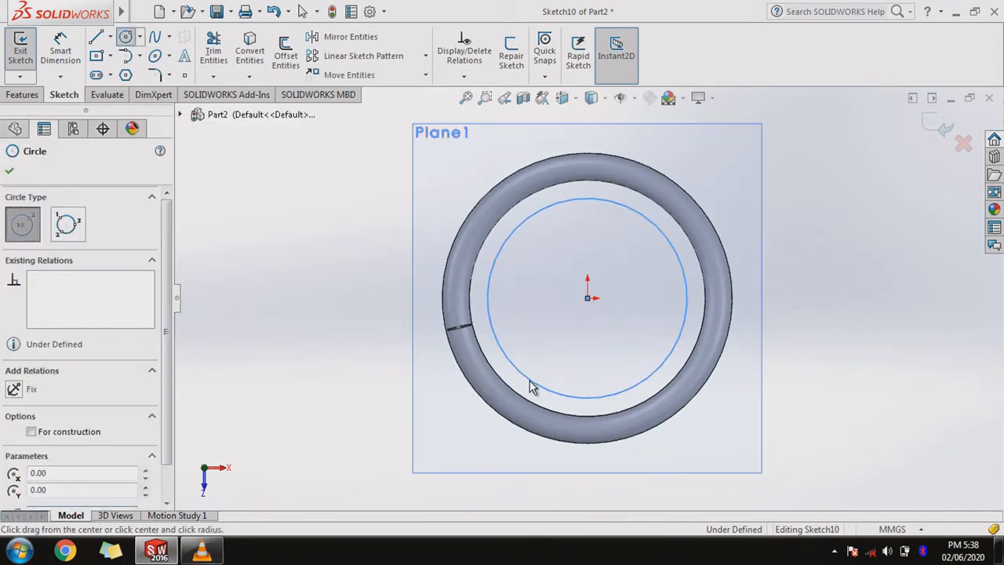
right_click(536, 387)
left_click(566, 391)
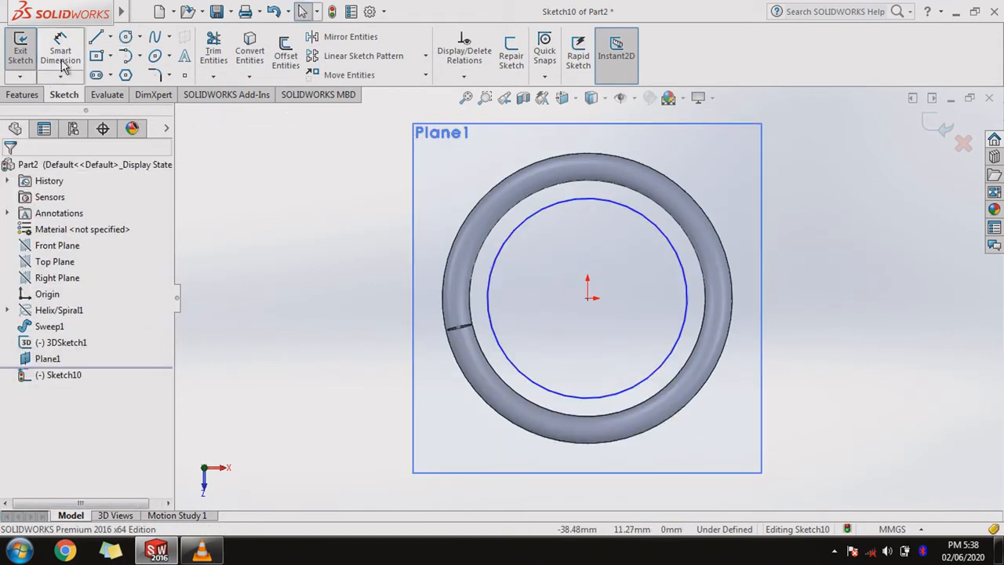
- Dimension the circle's diameter to 26.7 mm and exit the sketch
left_click(497, 272)
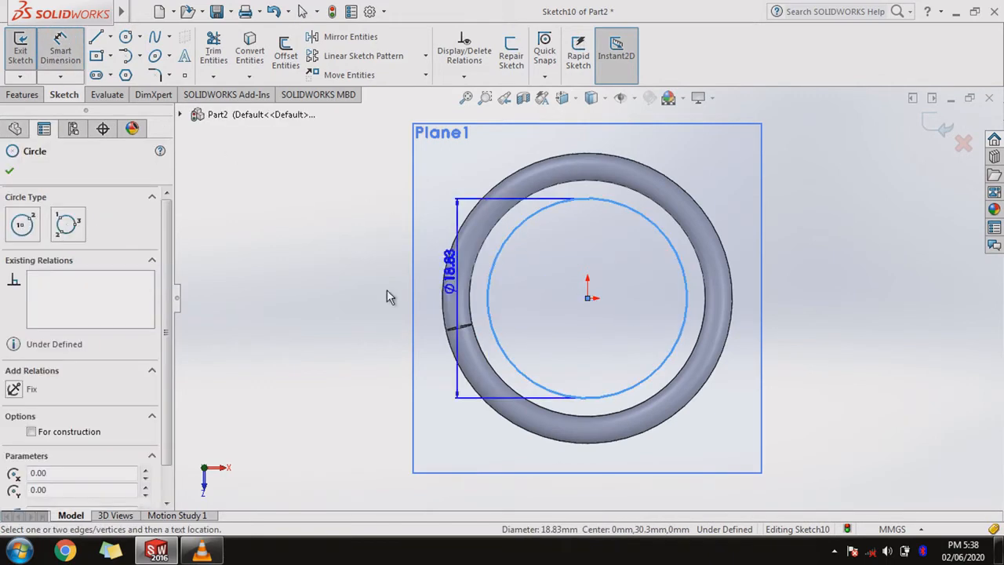
left_click(314, 297)
type("26.7")
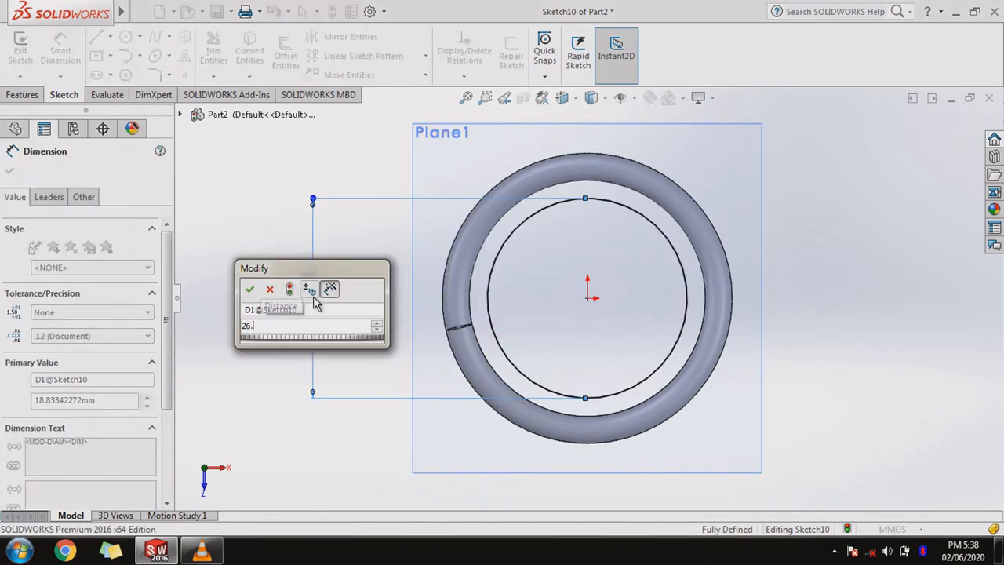
key("Return")
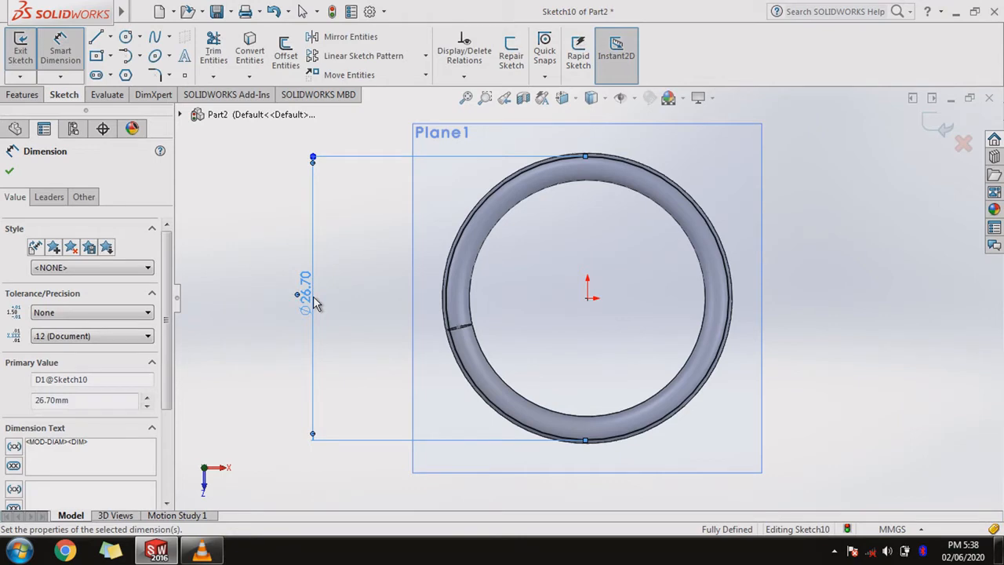
left_click(21, 47)
- Extrude the circle sketch on the reference plane 1.50 mm in the reversed direction, towards the coils, merged with the spring
left_click(26, 94)
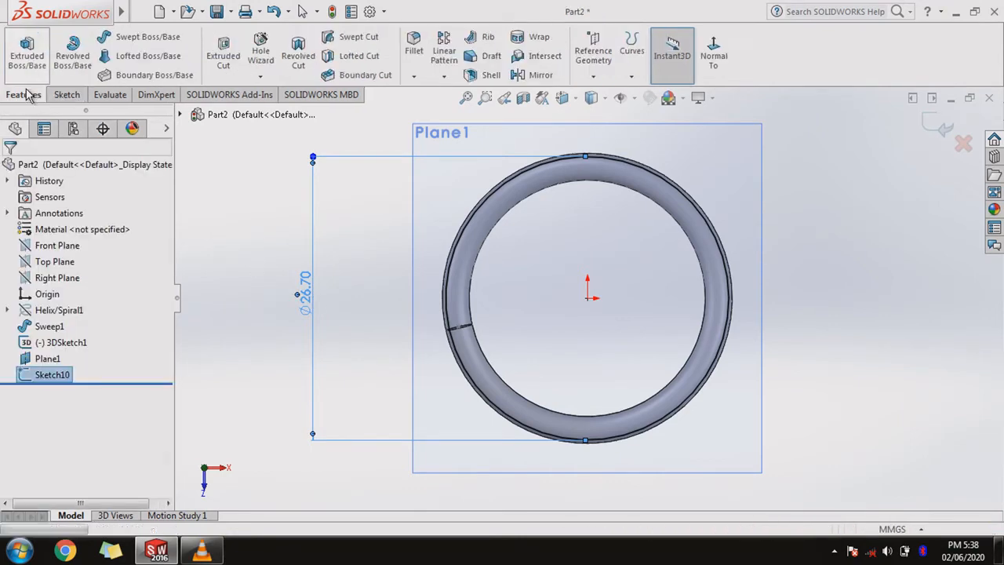
left_click(27, 49)
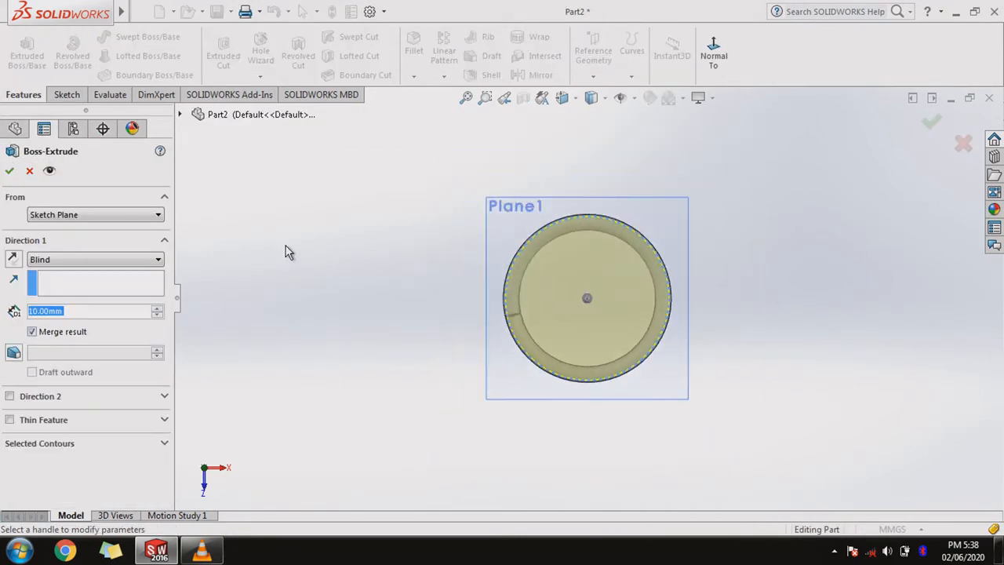
left_click(13, 262)
double_click(82, 316)
type("1")
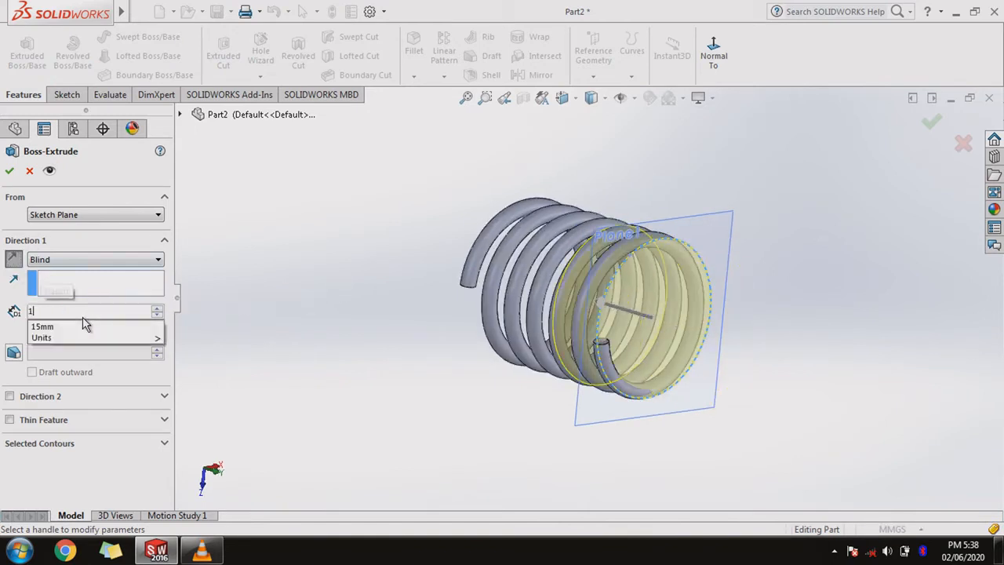
type(".50")
key("Return")
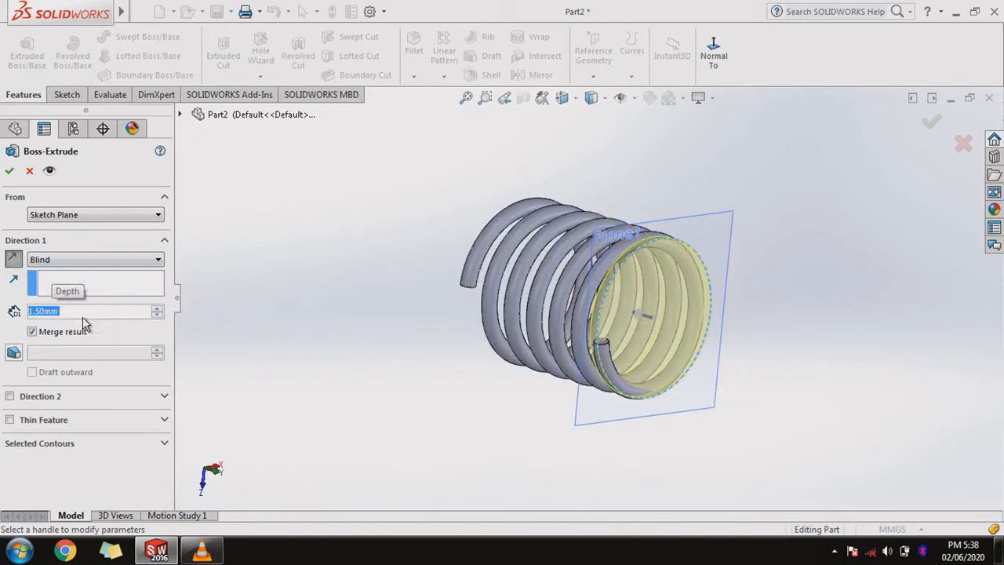
left_click(10, 172)
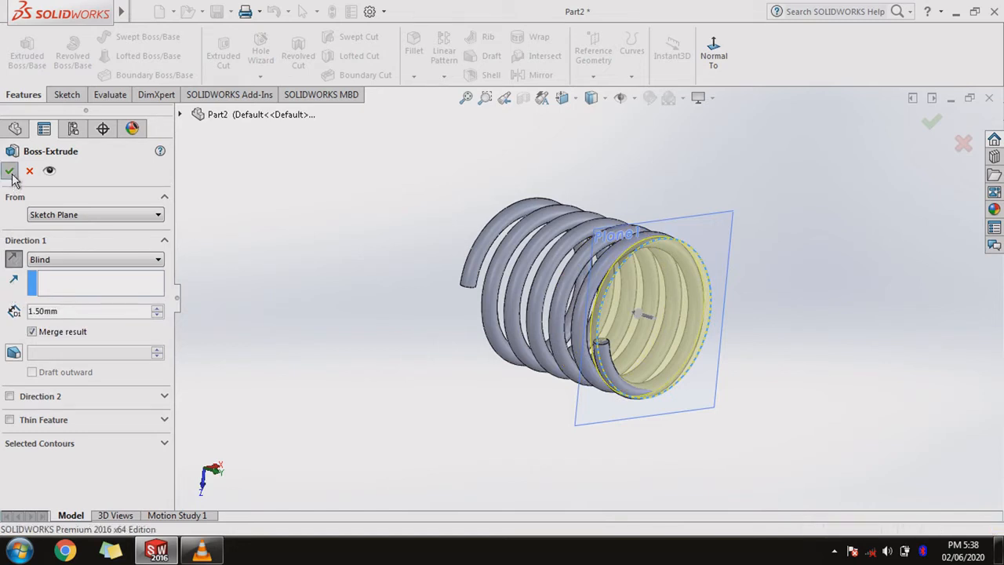
- Start a sketch on the Top Plane and draw two concentric circles about 10.93 mm and 4.16 mm in diameter, centred on the origin
middle_click_drag(390, 280, 442, 306)
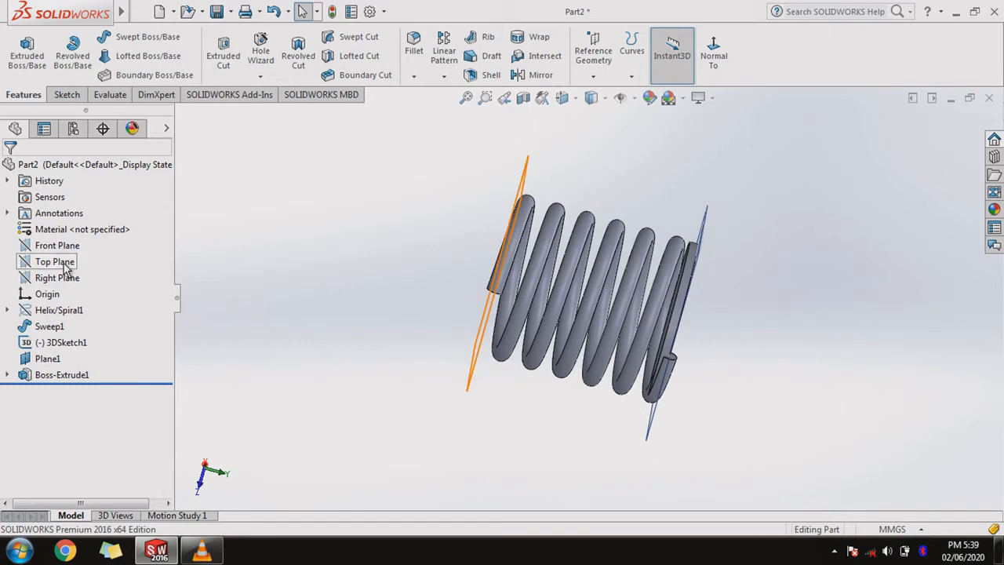
left_click(65, 265)
left_click(70, 240)
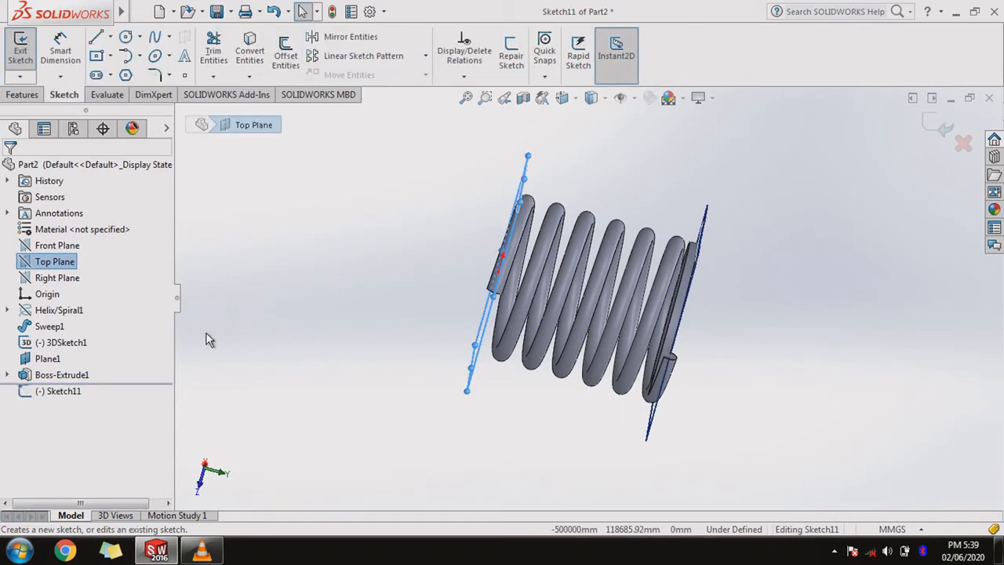
left_click(126, 38)
left_click(587, 299)
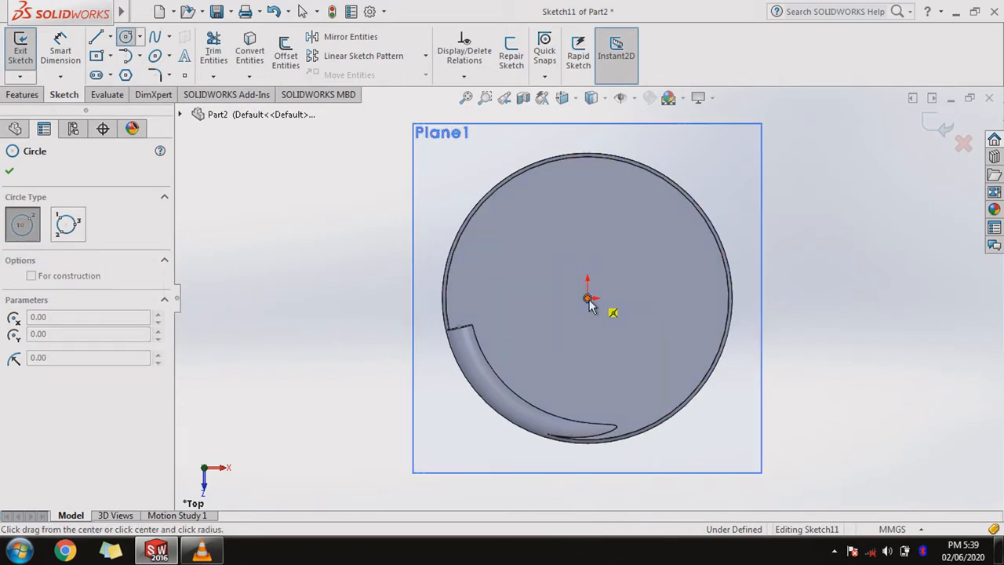
left_click(546, 340)
left_click(587, 299)
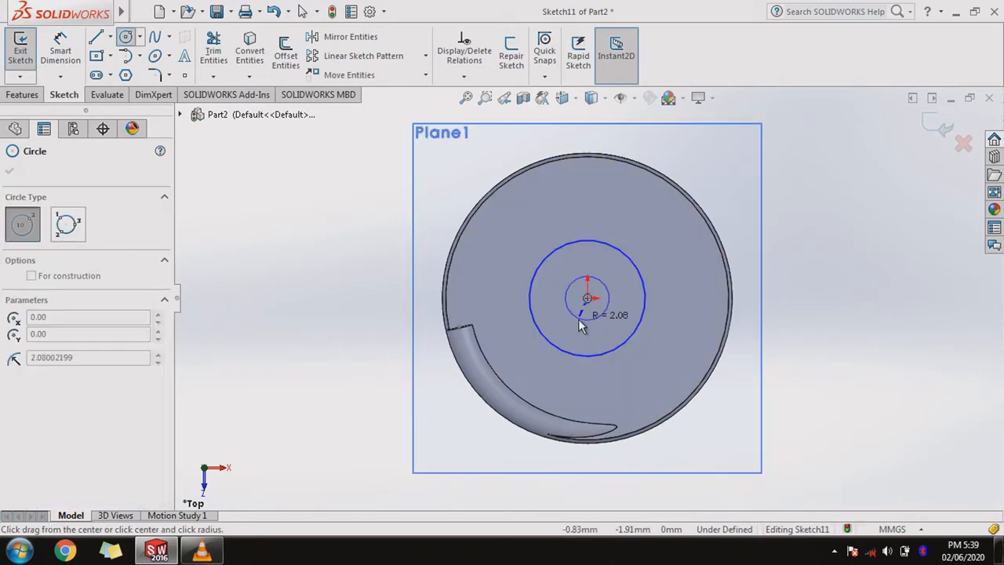
left_click(578, 318)
key("Escape")
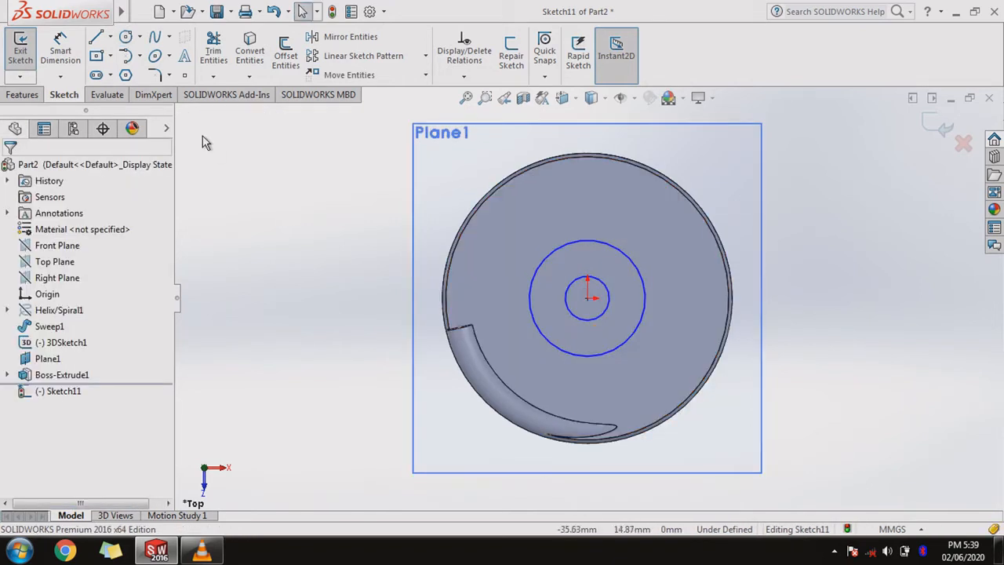
- Dimension the outer circle's diameter to 26.7 mm
left_click(61, 49)
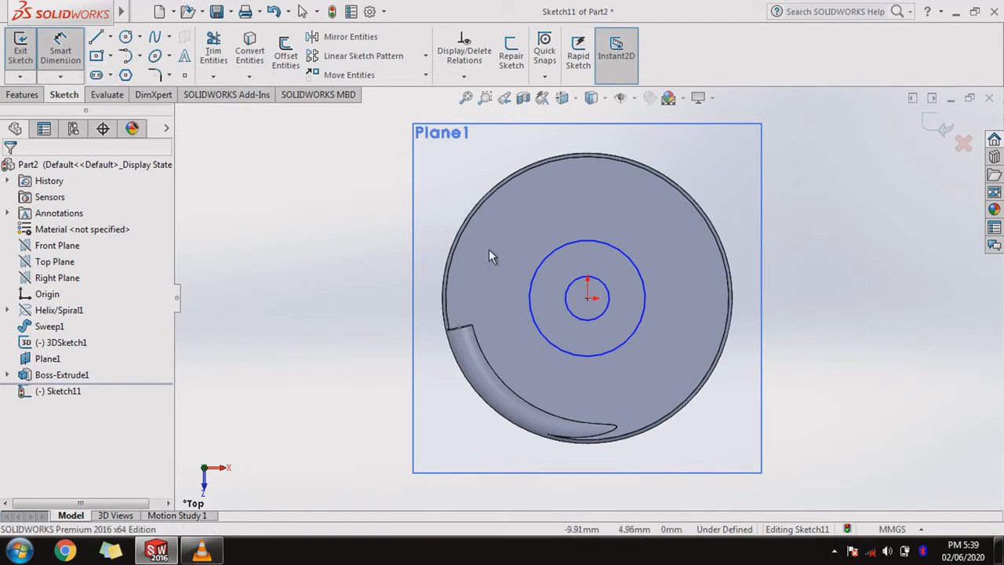
left_click(536, 281)
left_click(344, 276)
type("26.7")
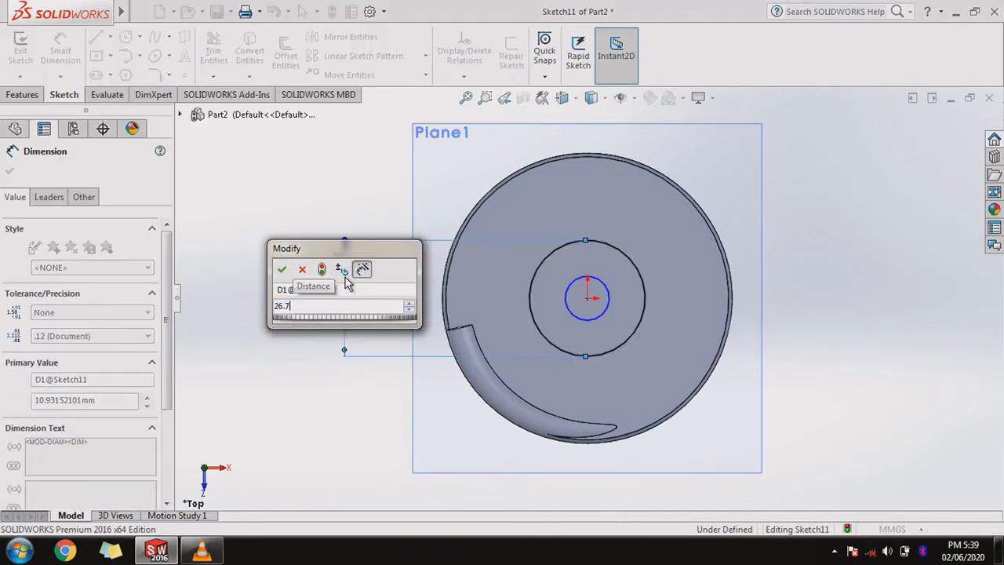
key("Return")
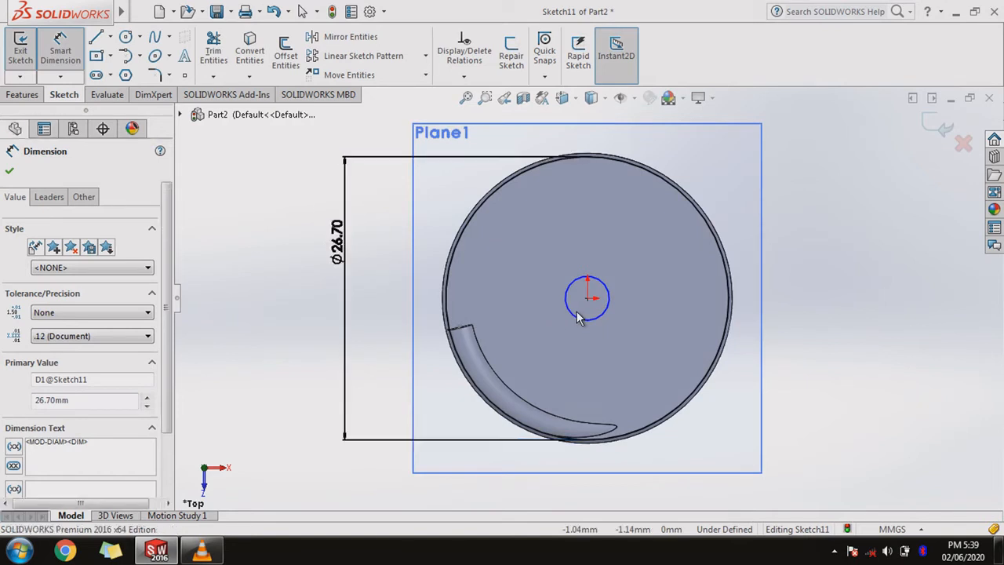
- Dimension the inner circle's diameter to 12.7 mm and exit the sketch
left_click(572, 318)
left_click(547, 329)
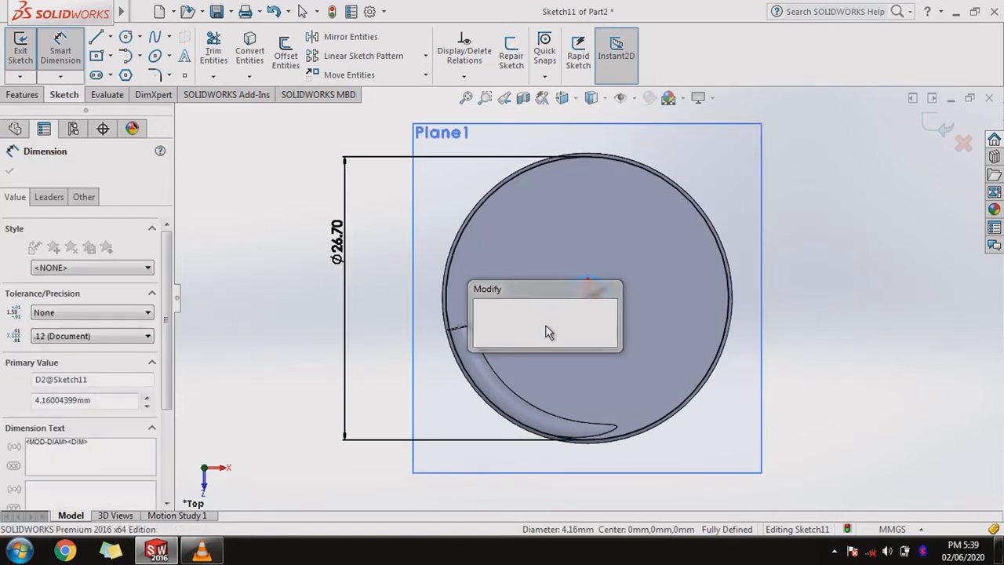
type("12.7")
key("Return")
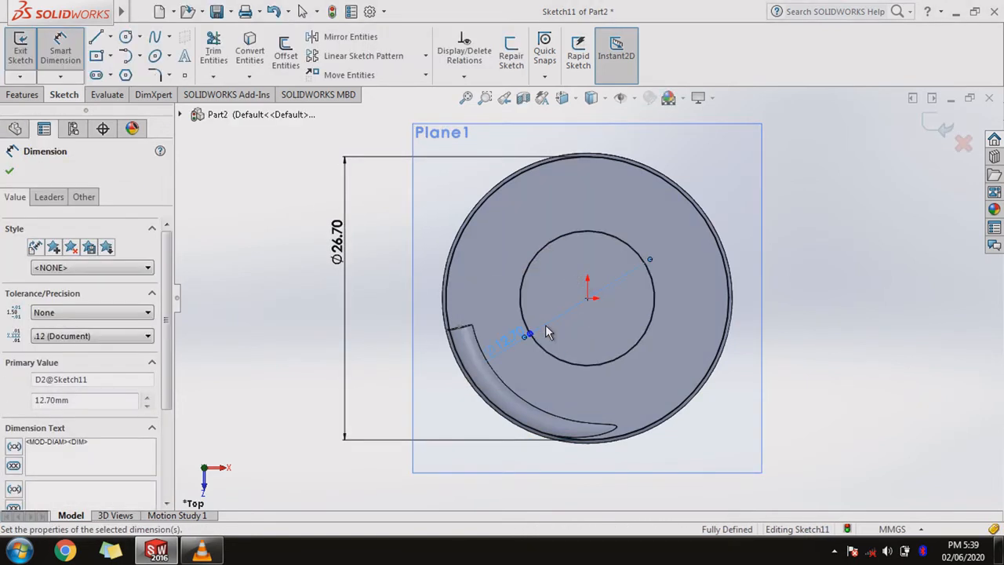
left_click(20, 47)
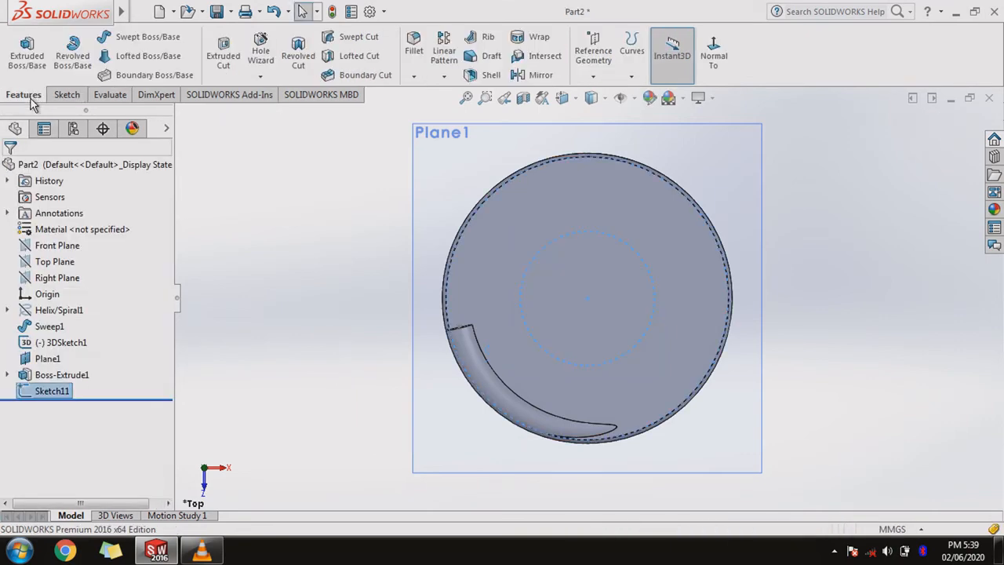
- Extrude the ring between the two circles 1.50 mm from the Top Plane towards the coils, merging it with the spring
left_click(27, 55)
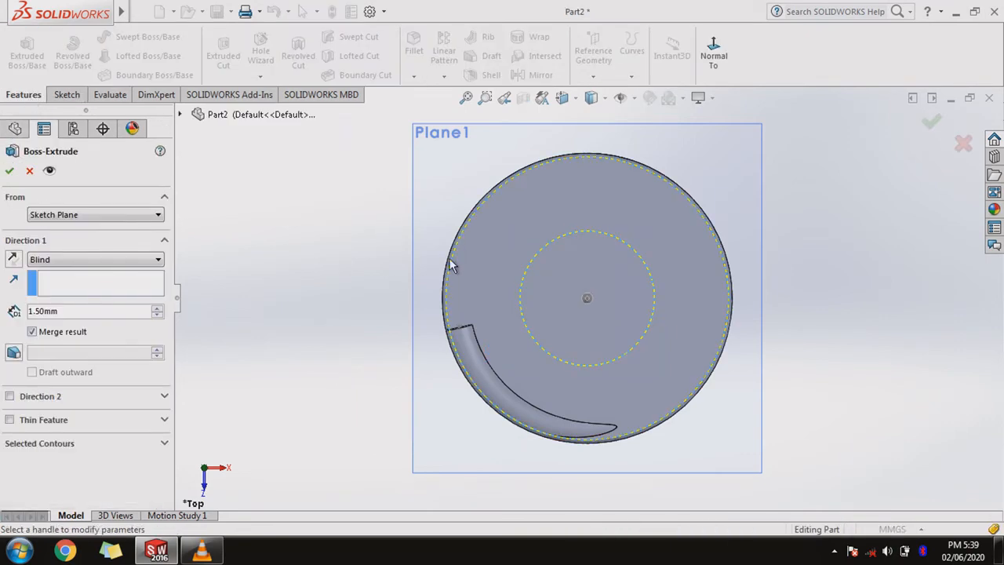
scroll(358, 258, "up", 3)
mouse_move(358, 257)
middle_mouse_down()
mouse_move(494, 377)
mouse_move(464, 354)
middle_mouse_up()
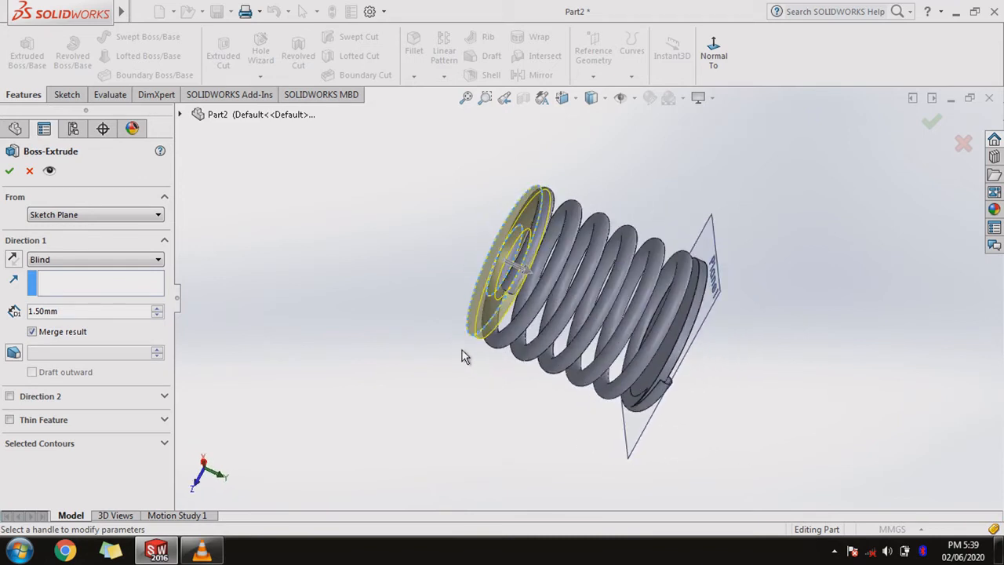
left_click(12, 260)
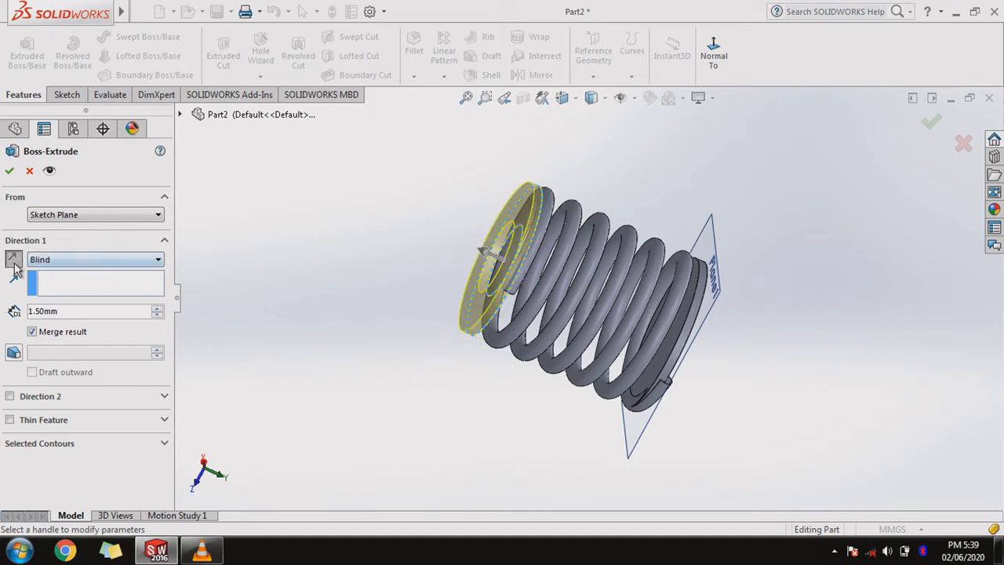
left_click(12, 263)
left_click(8, 172)
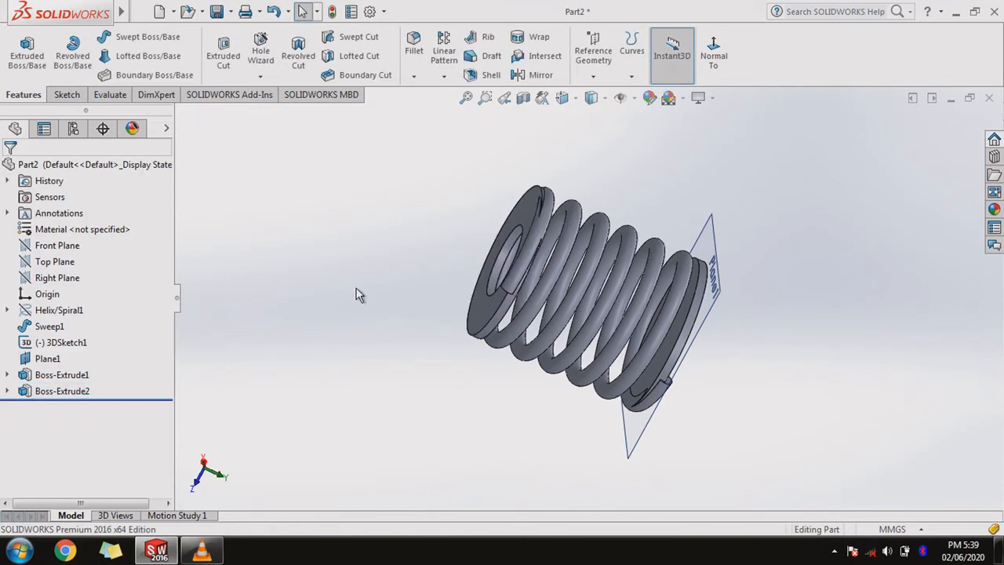
- Hide the reference plane at the solid disc's end of the spring
middle_click_drag(388, 291, 627, 259)
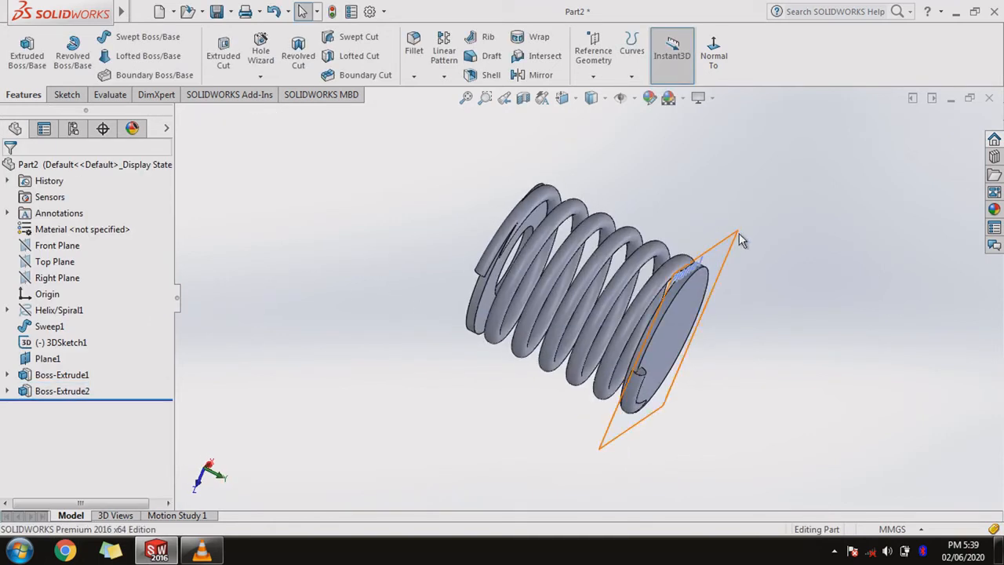
right_click(719, 250)
left_click(766, 228)
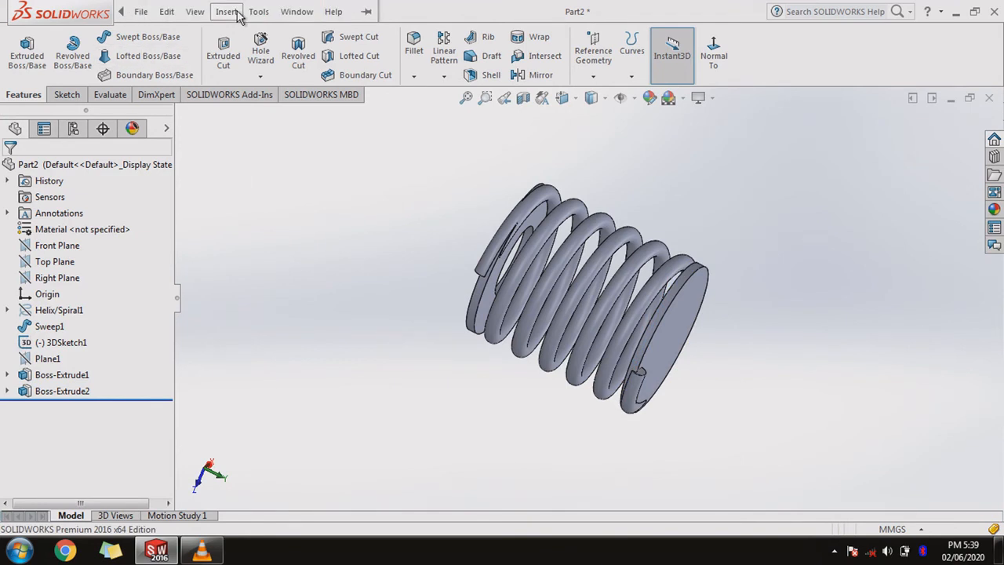
- Cut the body with the Top Plane as cutting surface, trimming off the wire that protrudes beyond the ring-shaped end
left_click(195, 11)
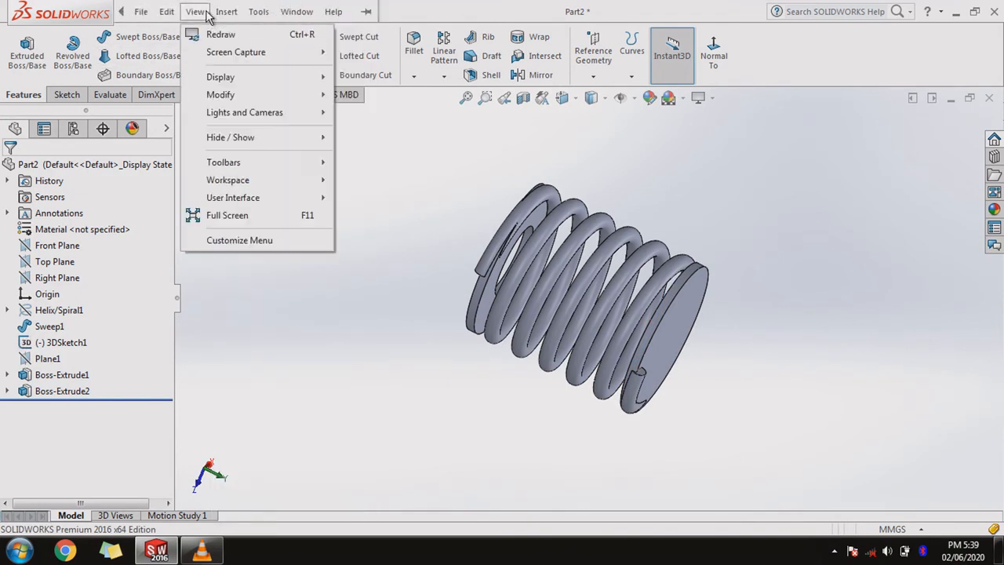
mouse_move(226, 11)
mouse_move(330, 69)
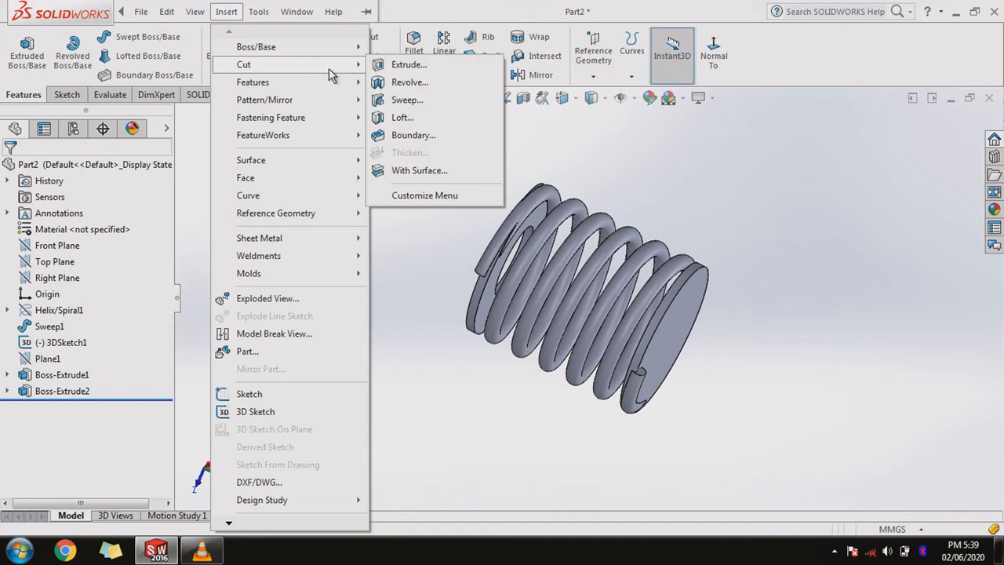
left_click(422, 169)
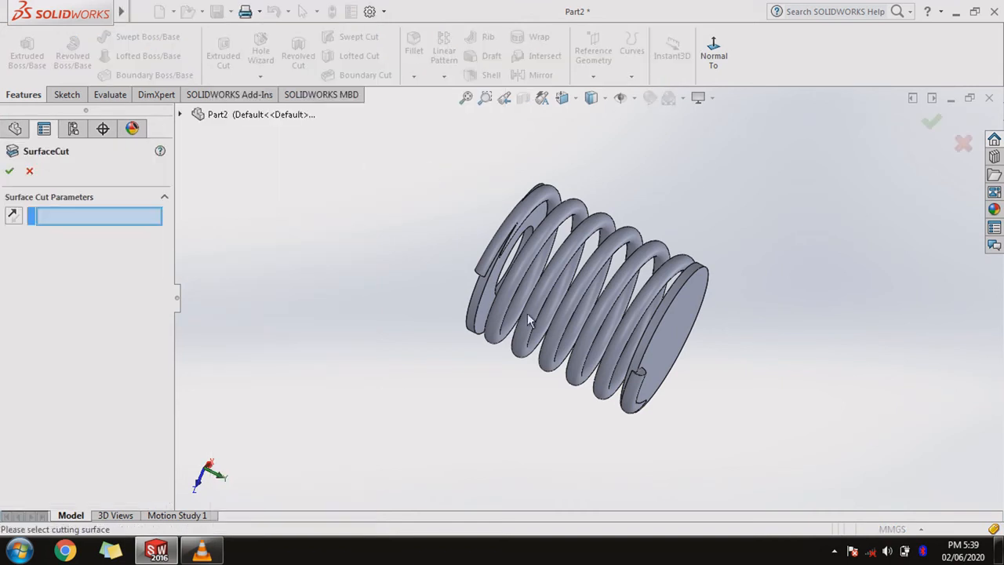
left_click(180, 115)
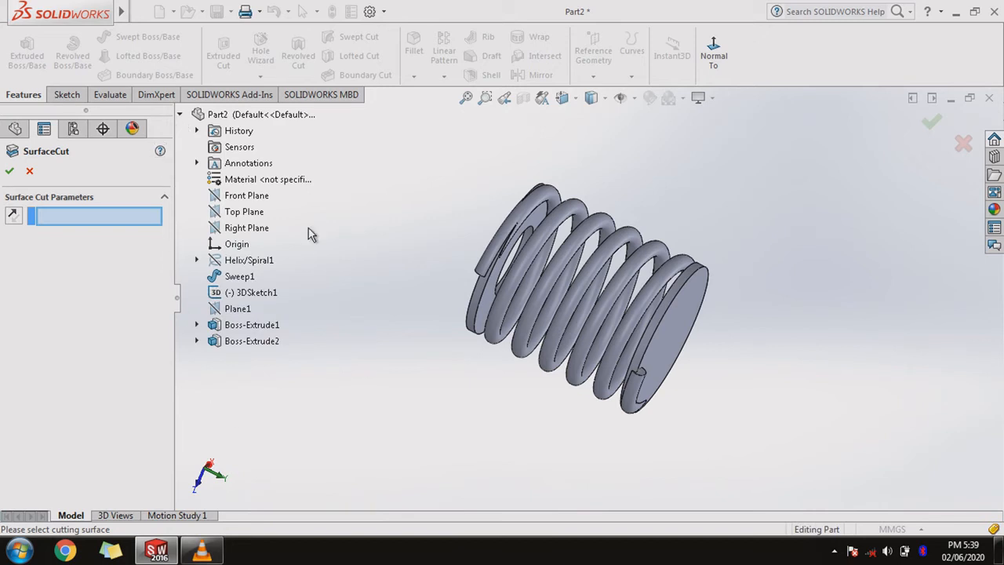
left_click(266, 219)
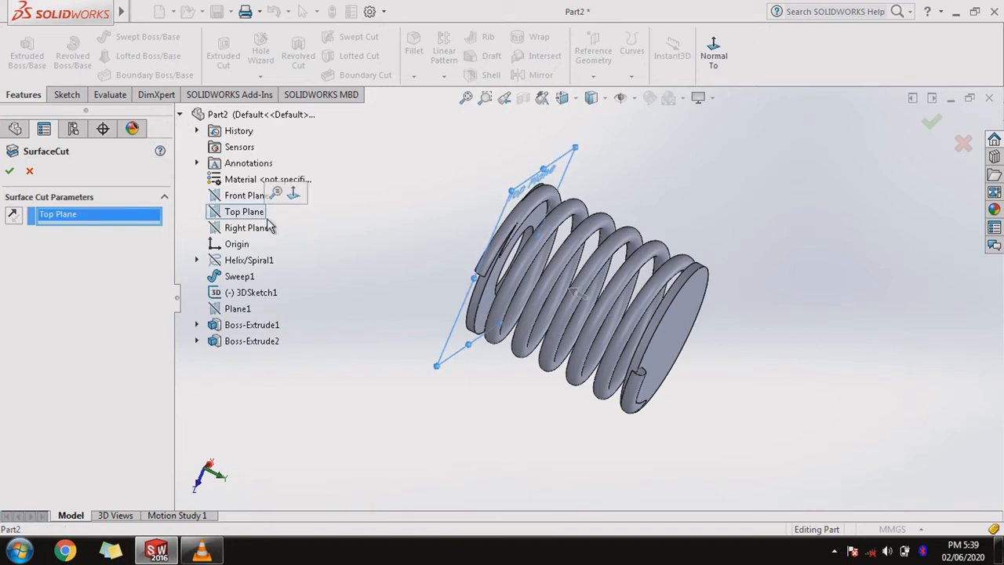
left_click(10, 171)
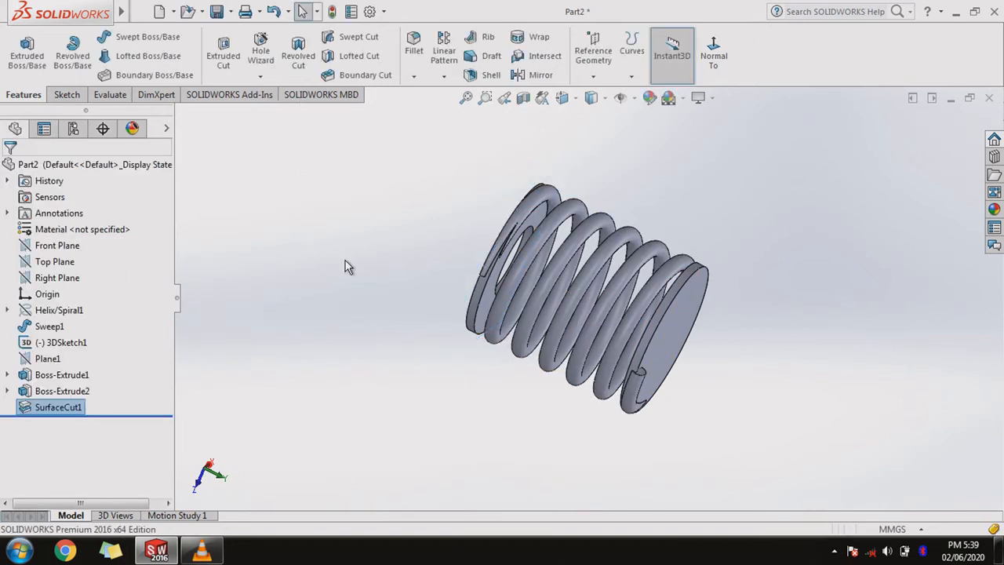
- Cut the body with Plane1 as cutting surface in the flipped direction, trimming off the wire that protrudes beyond the solid disc
middle_click_drag(345, 261, 312, 221)
mouse_move(124, 12)
left_click(224, 12)
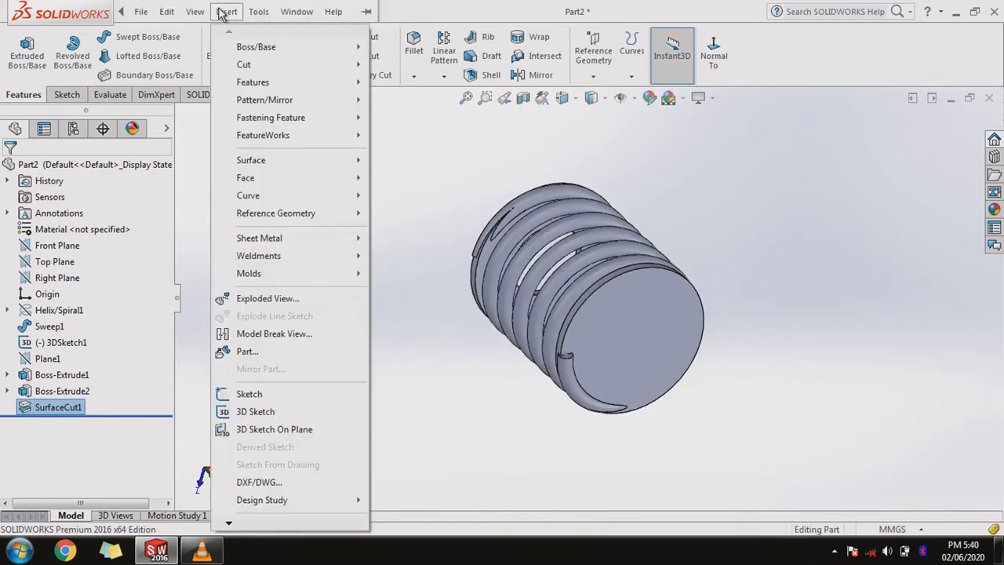
mouse_move(259, 65)
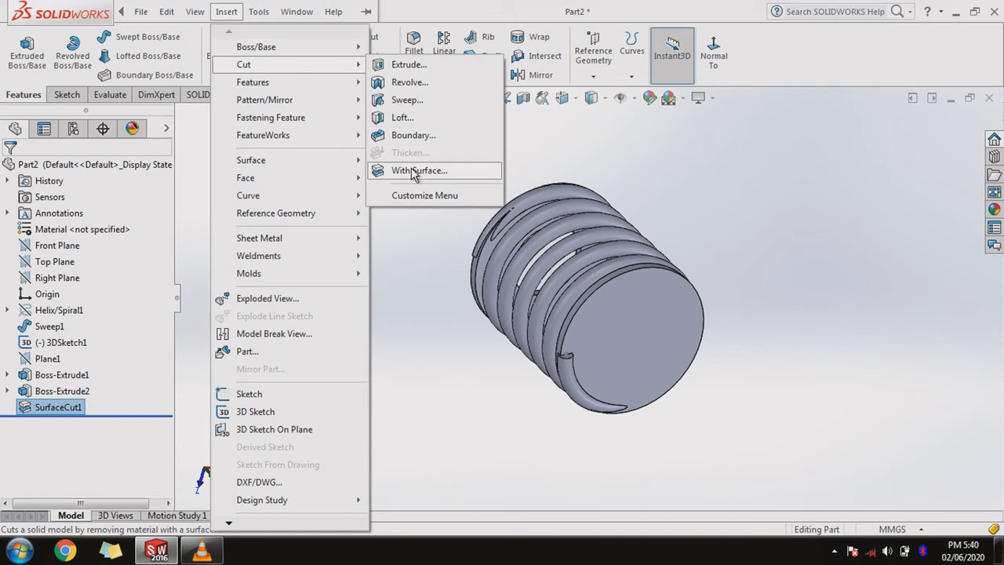
left_click(415, 171)
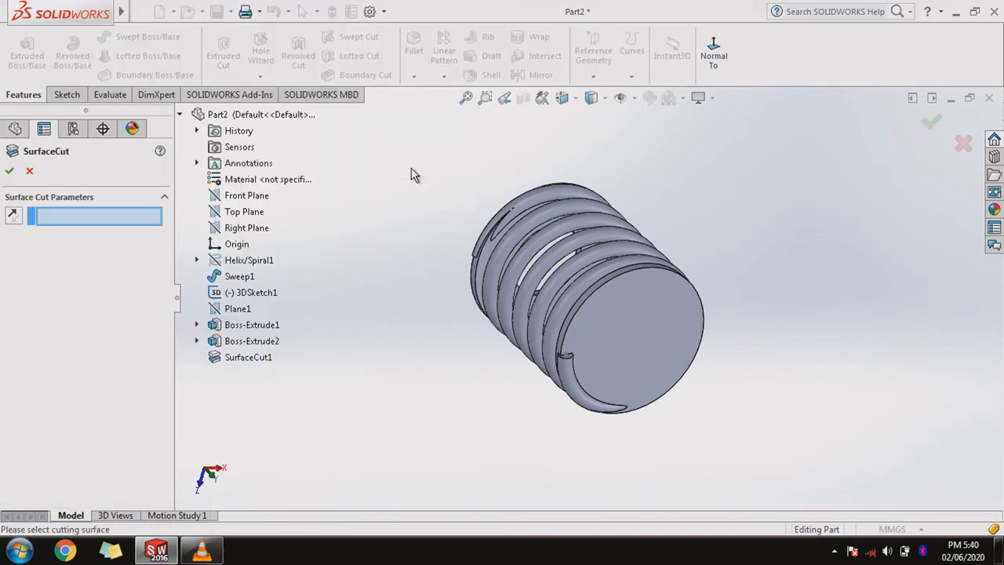
left_click(237, 309)
middle_click_drag(308, 296, 411, 260)
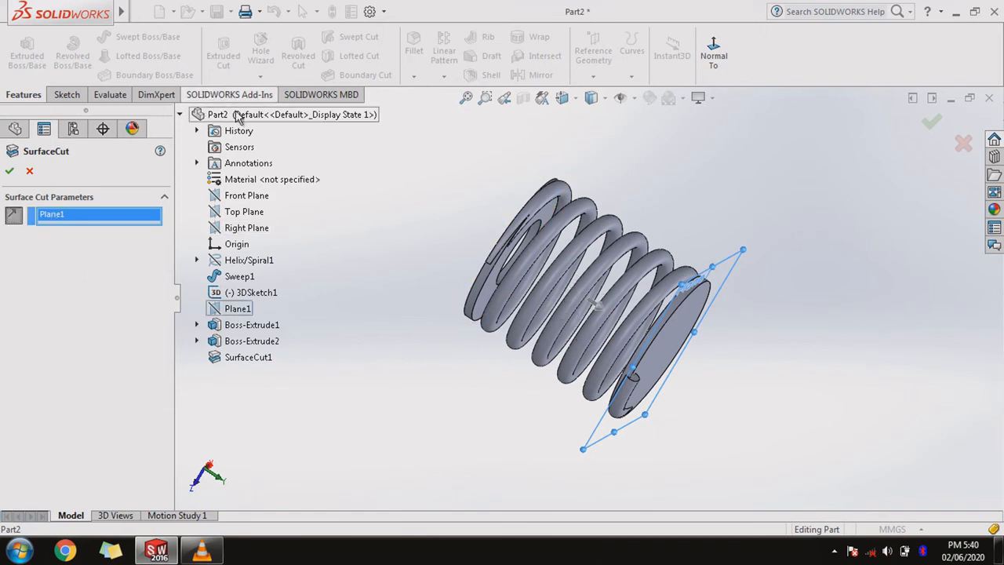
left_click(9, 171)
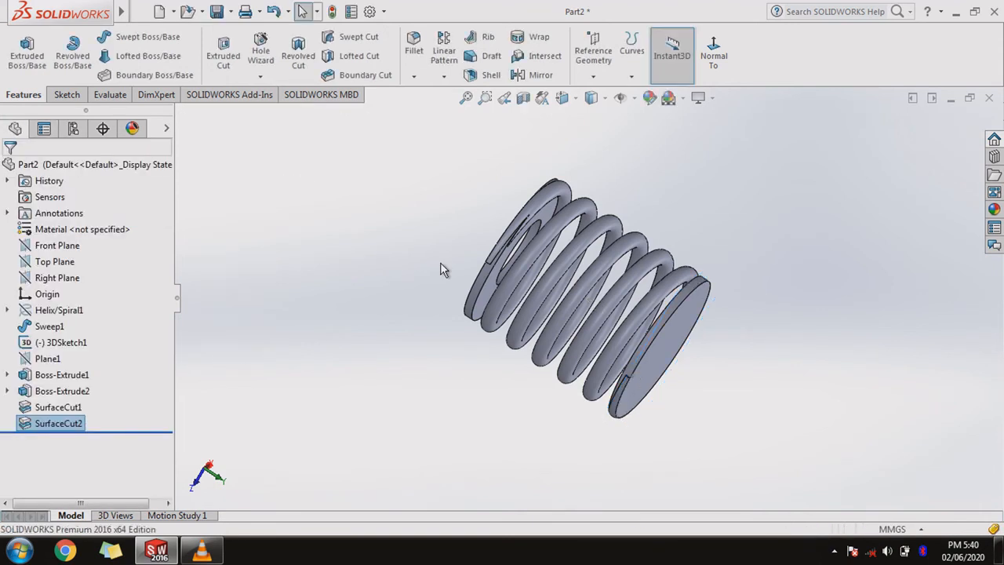
- Apply the AISI Type 316L stainless steel material to the part
middle_click_drag(441, 270, 196, 374)
right_click(94, 227)
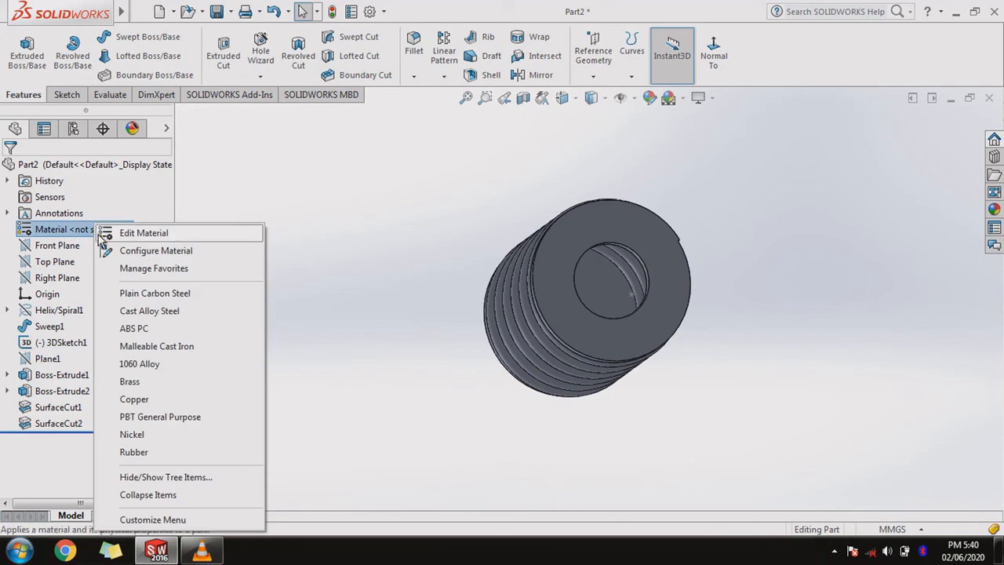
left_click(103, 235)
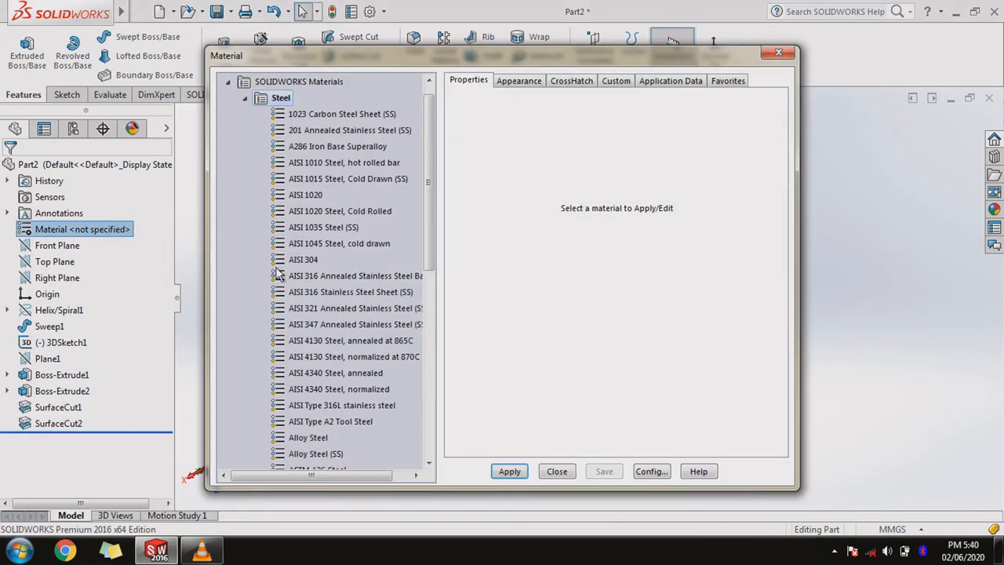
left_click(316, 405)
left_click(511, 471)
left_click(552, 471)
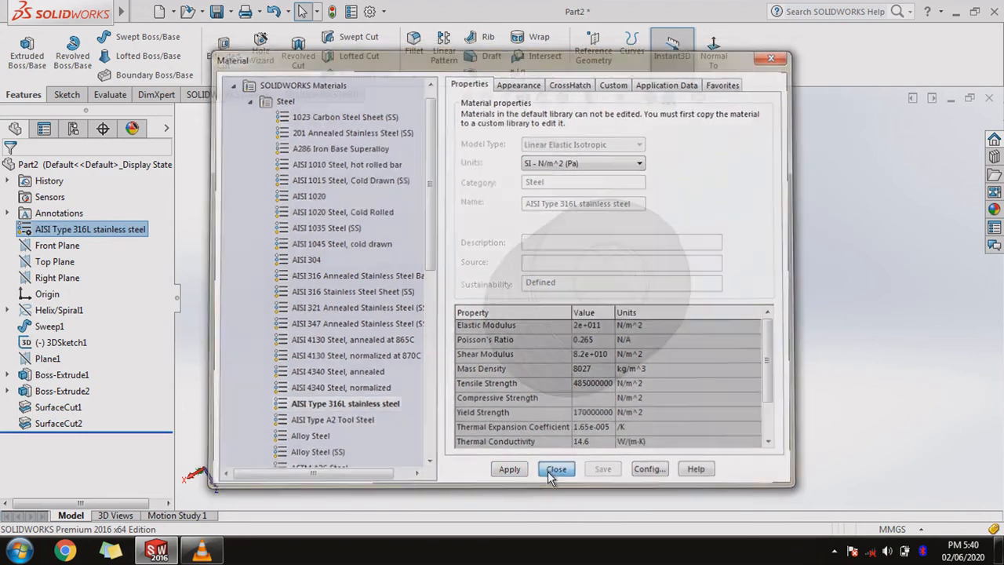
middle_click_drag(537, 350, 330, 414)
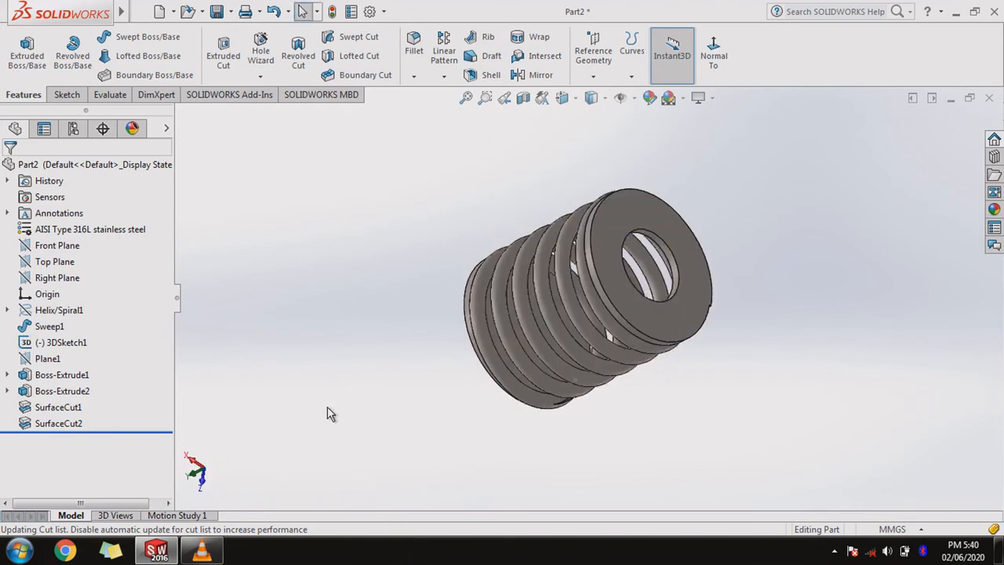